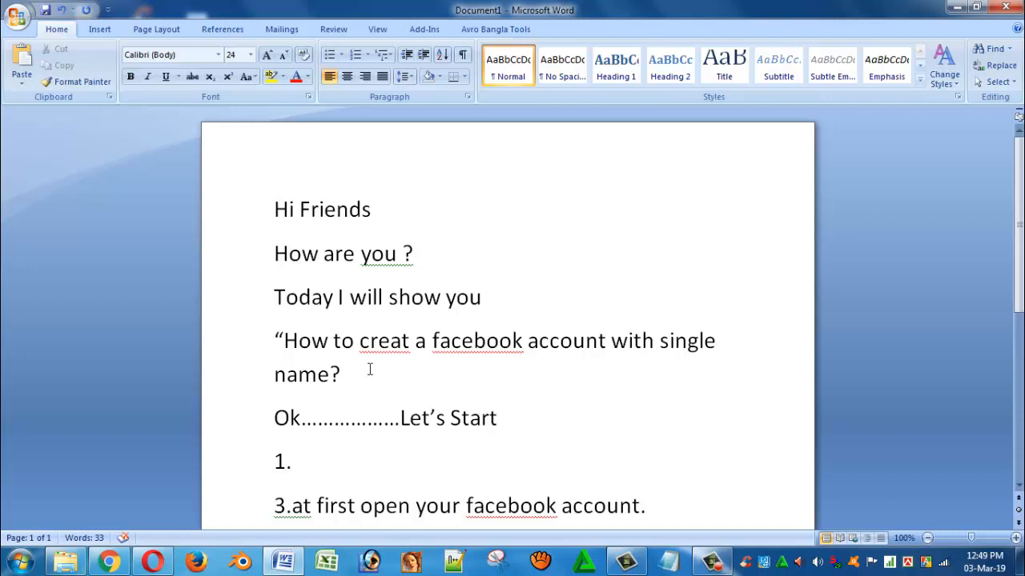
# Complete list item 1 with the text "go to a web browser" and start a new line below it
pyautogui.click(362, 377)
pyautogui.click(319, 464)
pyautogui.write('go to a we')
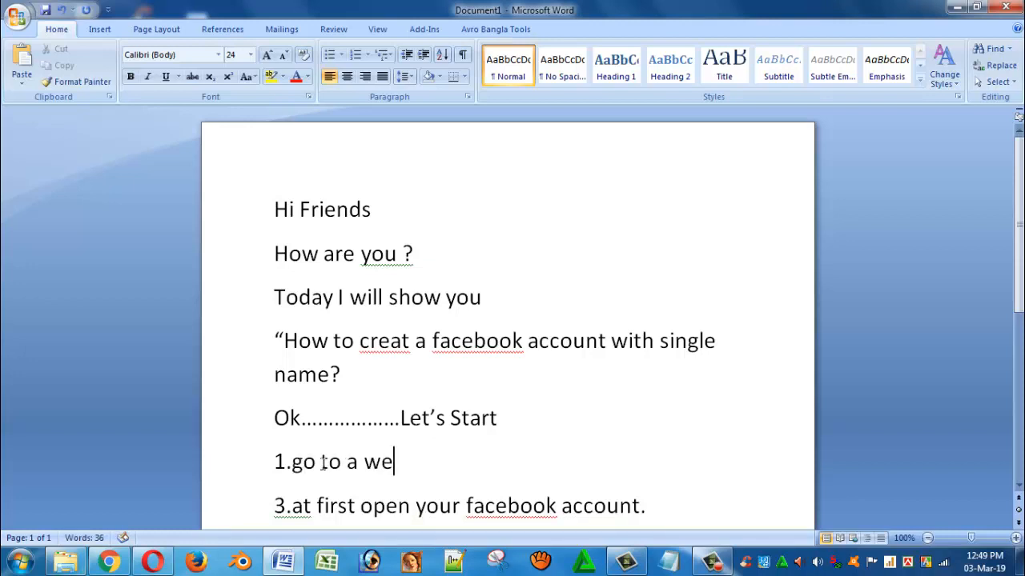
pyautogui.write('b browser')
pyautogui.press('Return')
# Add the line "2. type “Geoproxy” on the search box" and begin the following line with "3."
pyautogui.write('2. type ')
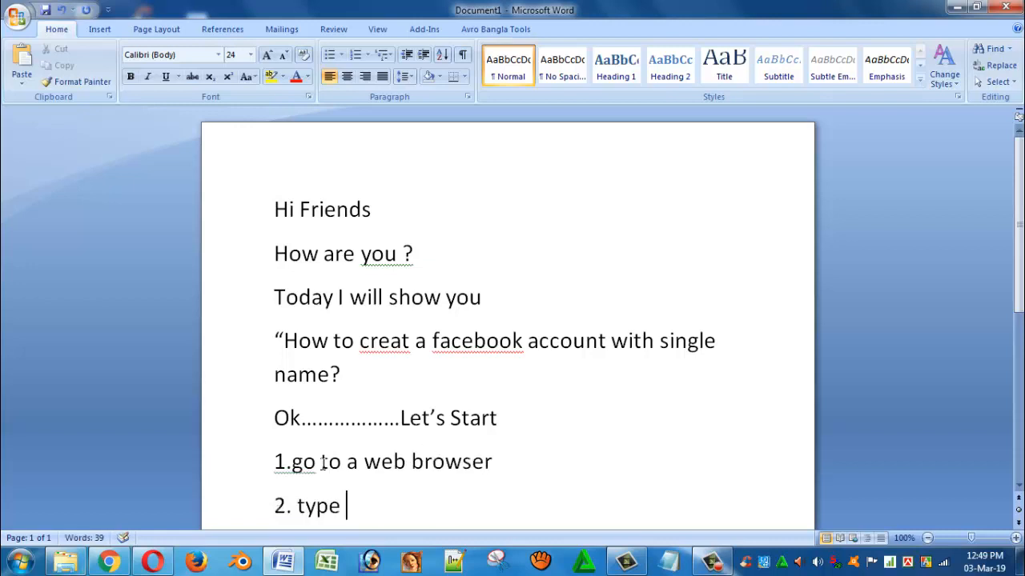
pyautogui.write('"Ge')
pyautogui.write('op')
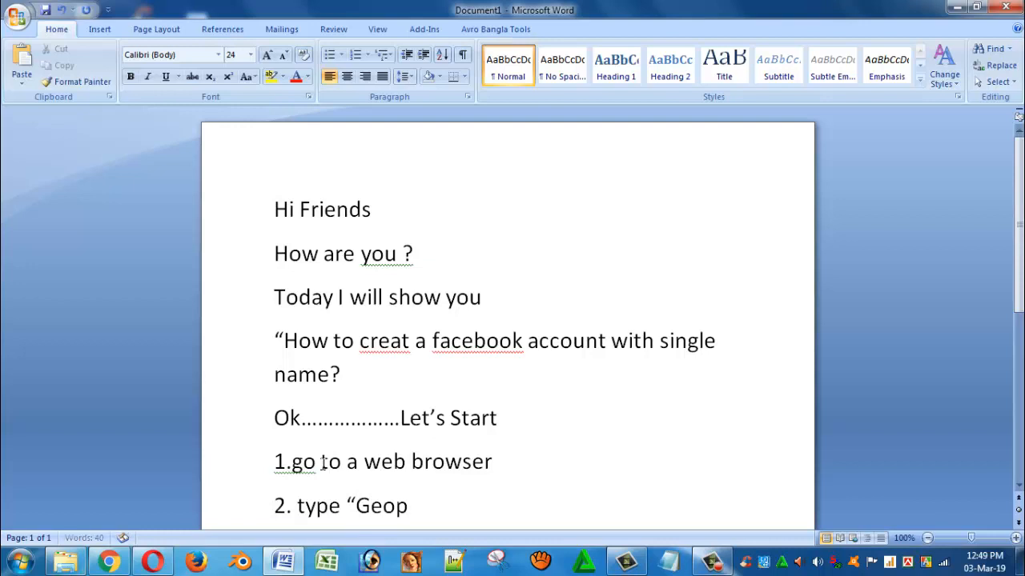
pyautogui.write('roxy')
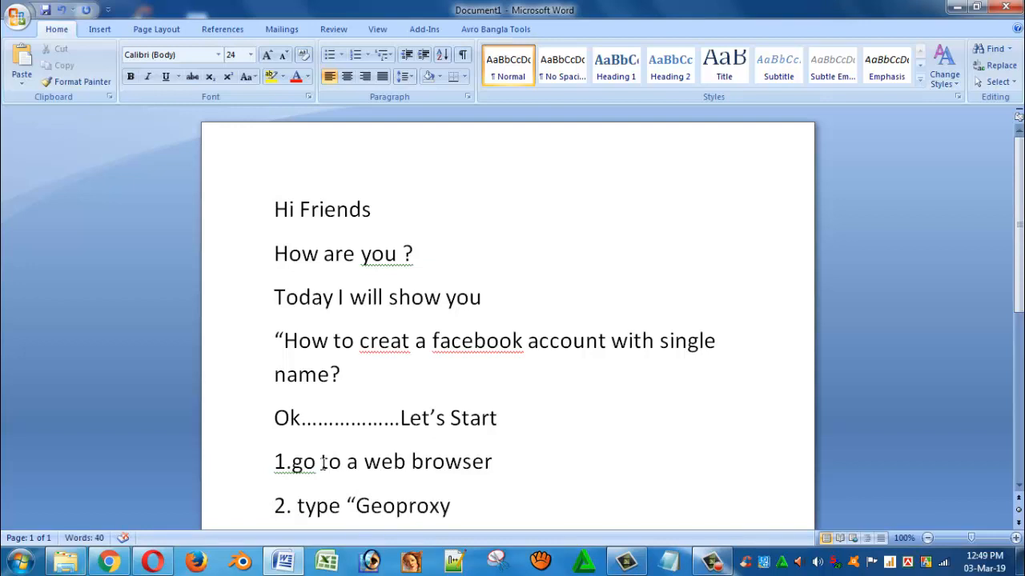
pyautogui.write('” io')
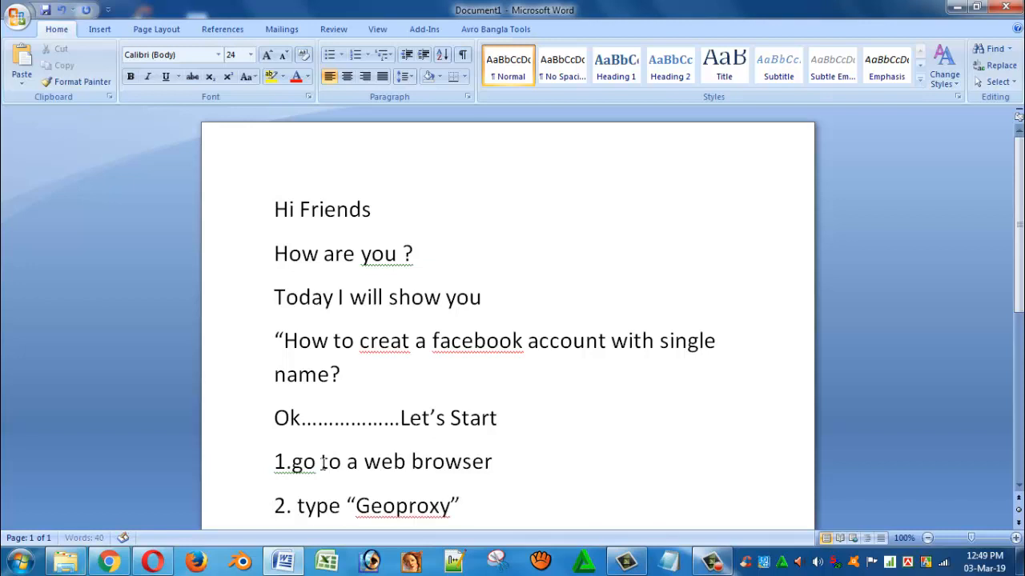
pyautogui.press('BackSpace')
pyautogui.press('BackSpace')
pyautogui.write('on the sea')
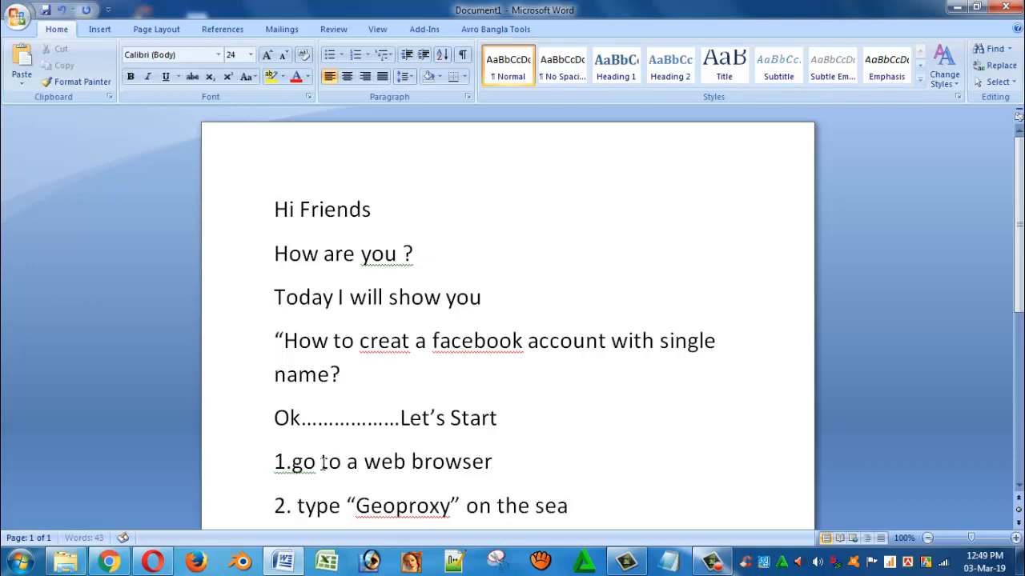
pyautogui.write('rch b')
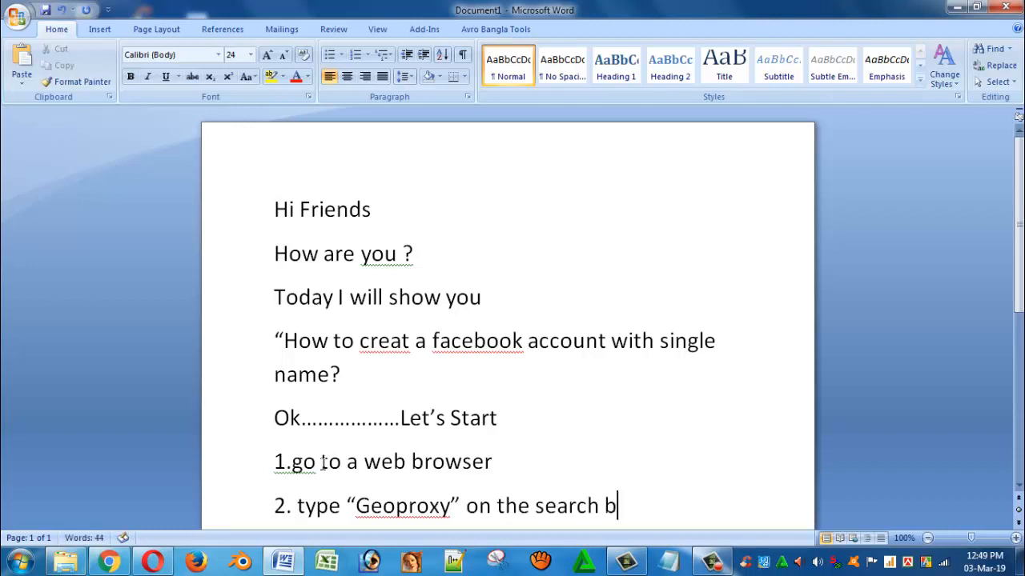
pyautogui.write('ox')
pyautogui.scroll(-1, 477, 443)
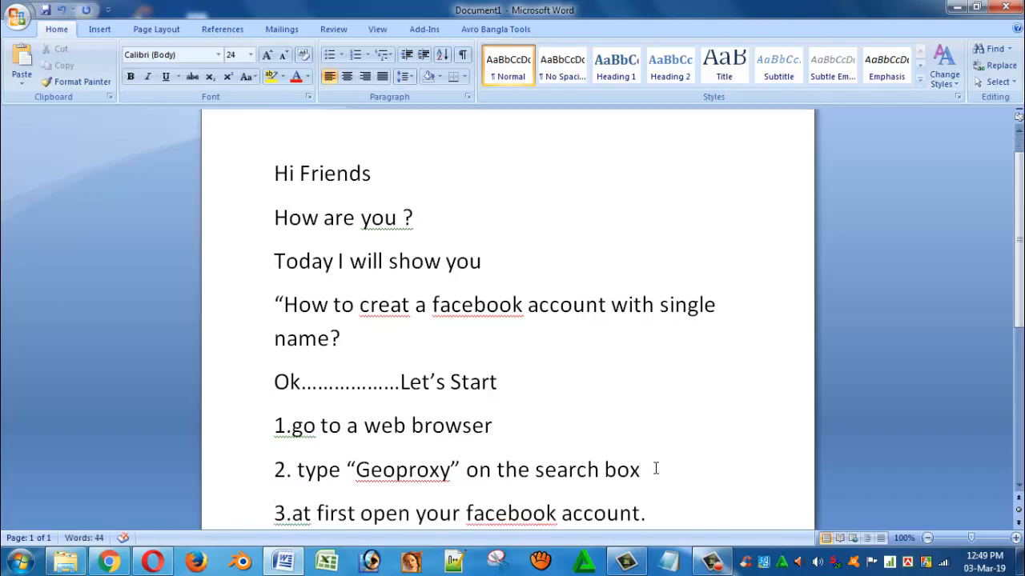
pyautogui.press('Return')
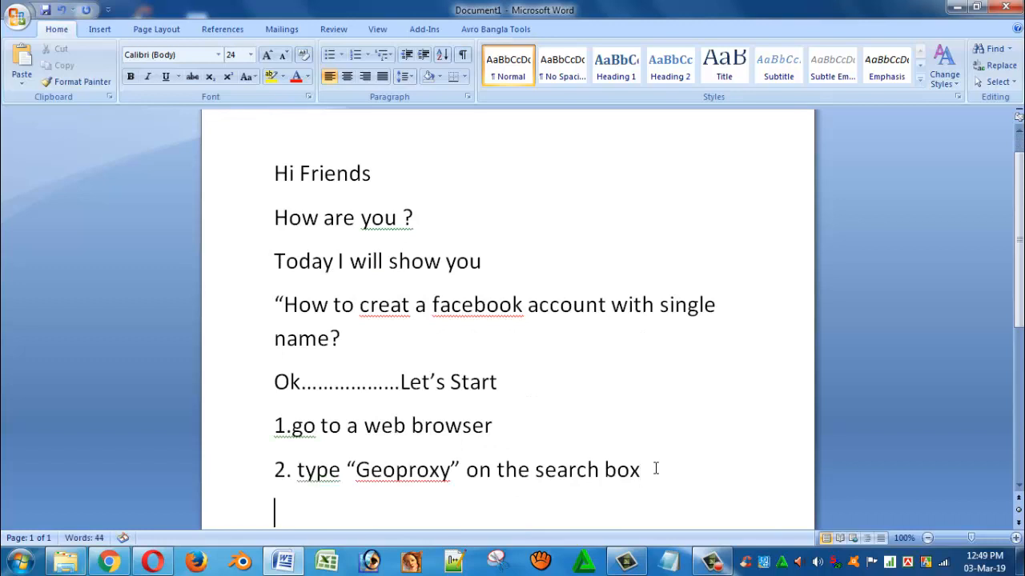
pyautogui.write('3.')
# Switch to Chrome, search Google for "geoproxy" and open the GeoProxy extension's Chrome Web Store page
pyautogui.click(109, 562)
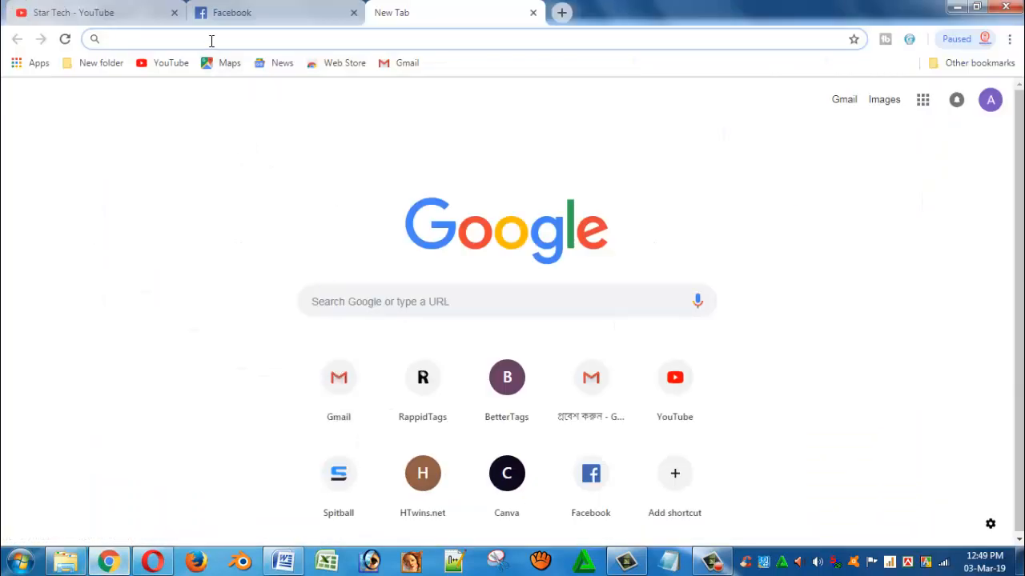
pyautogui.write('geopr')
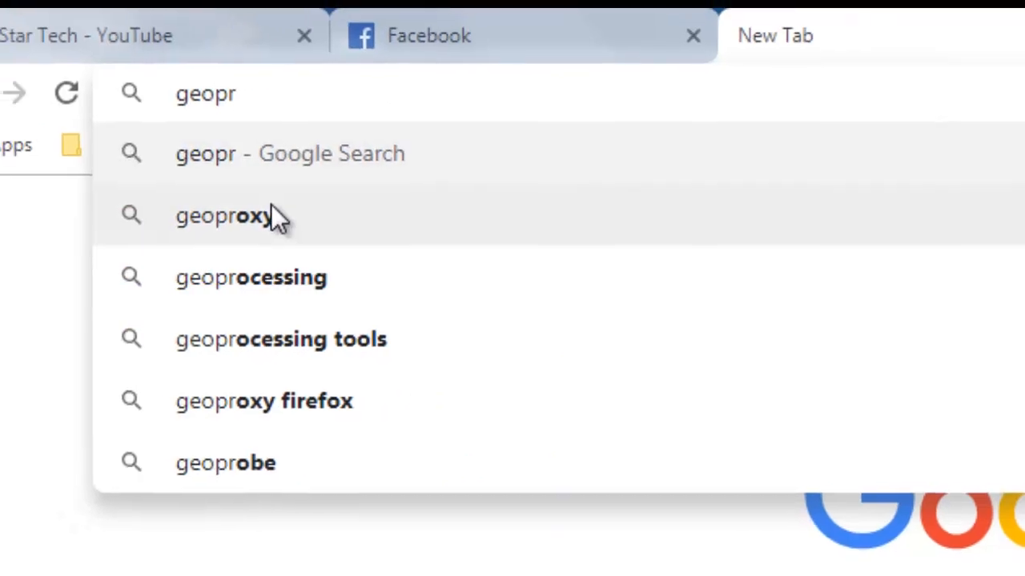
pyautogui.click(202, 214)
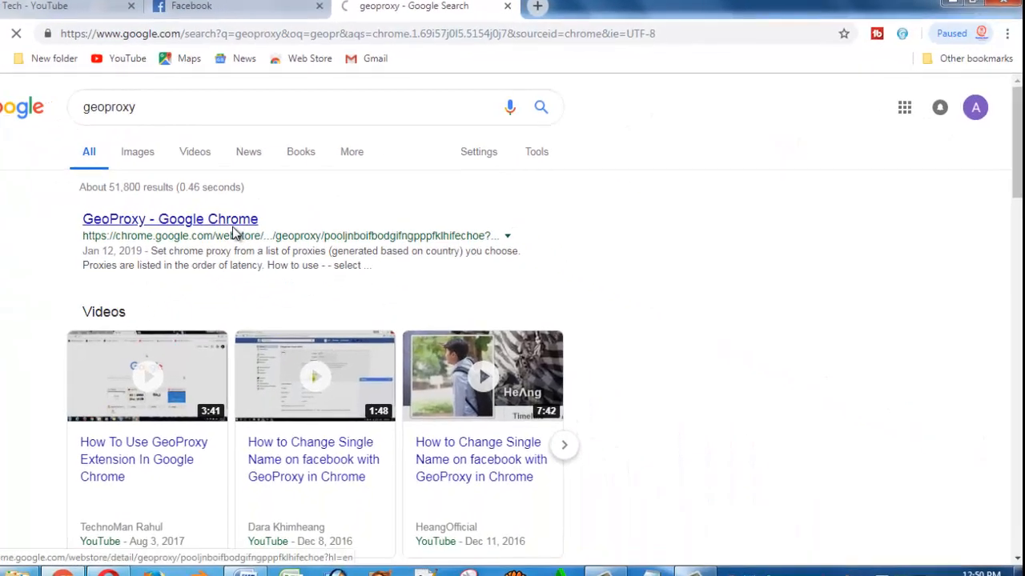
pyautogui.click(358, 301)
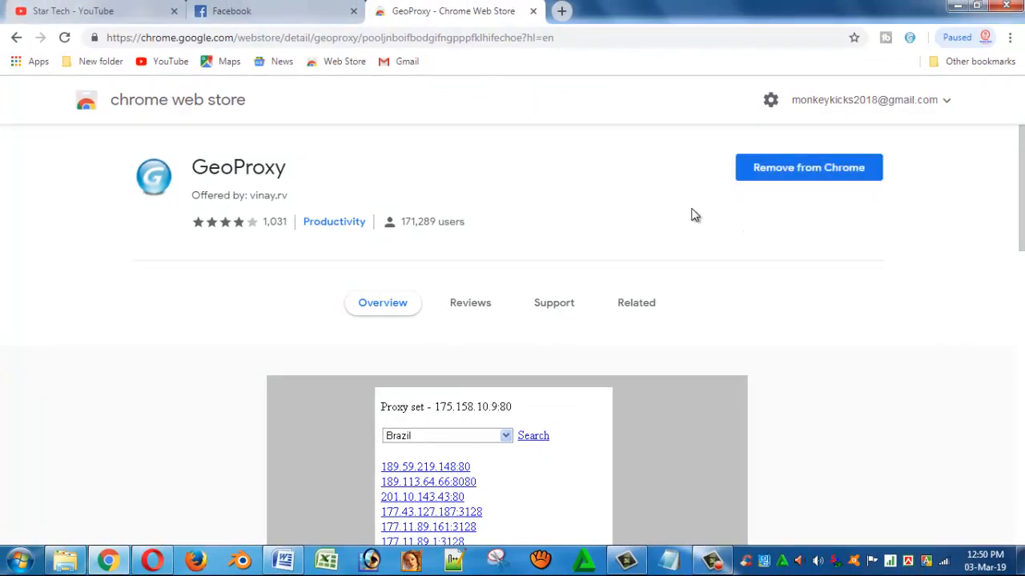
pyautogui.scroll(-1, 785, 232)
pyautogui.scroll(-1, 784, 231)
pyautogui.scroll(2, 793, 228)
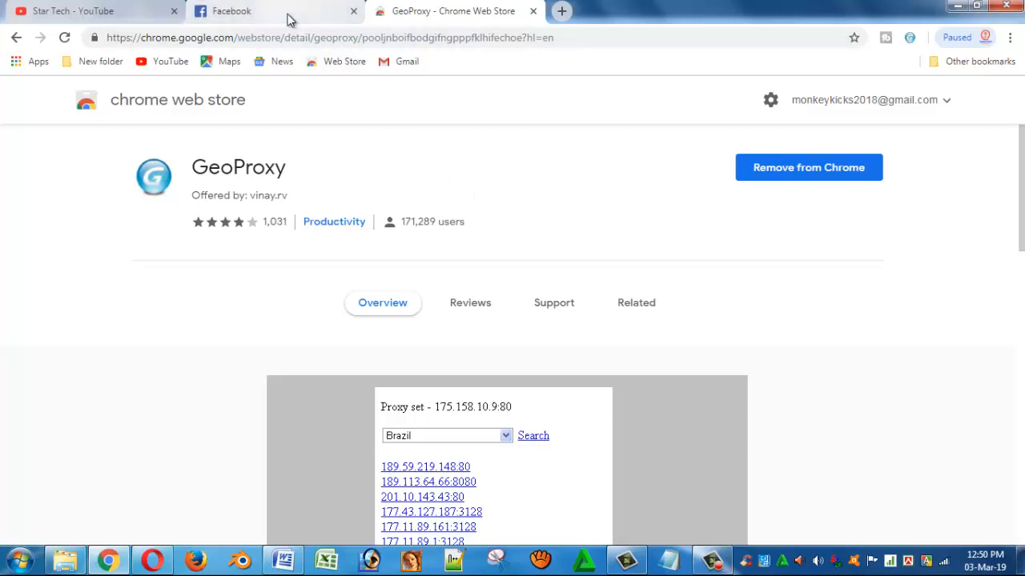
# Switch back to the Word document and complete item 3 with "add the extention on chrome browser", followed by a new line
pyautogui.click(283, 560)
pyautogui.write('add the exte')
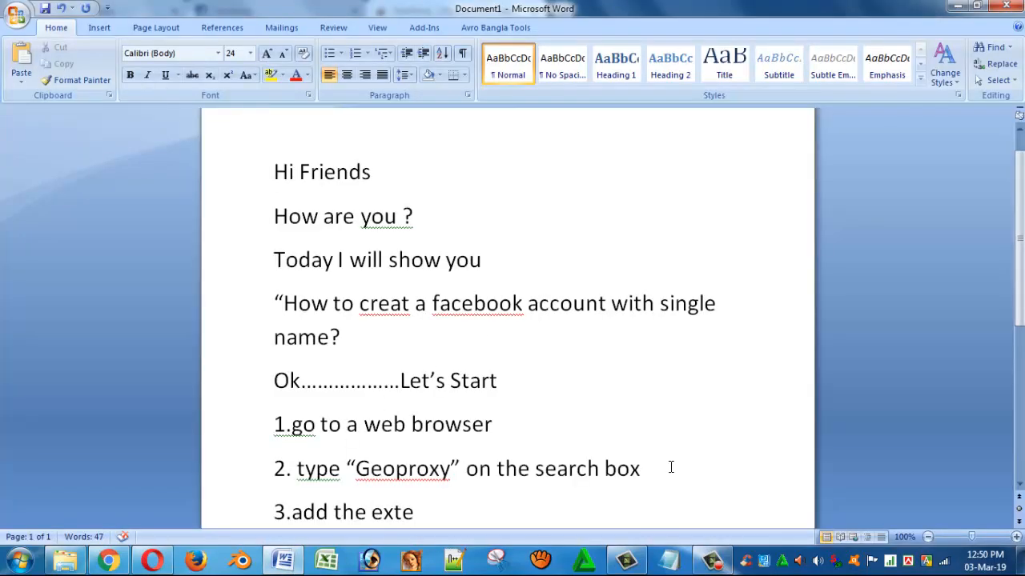
pyautogui.write('nti')
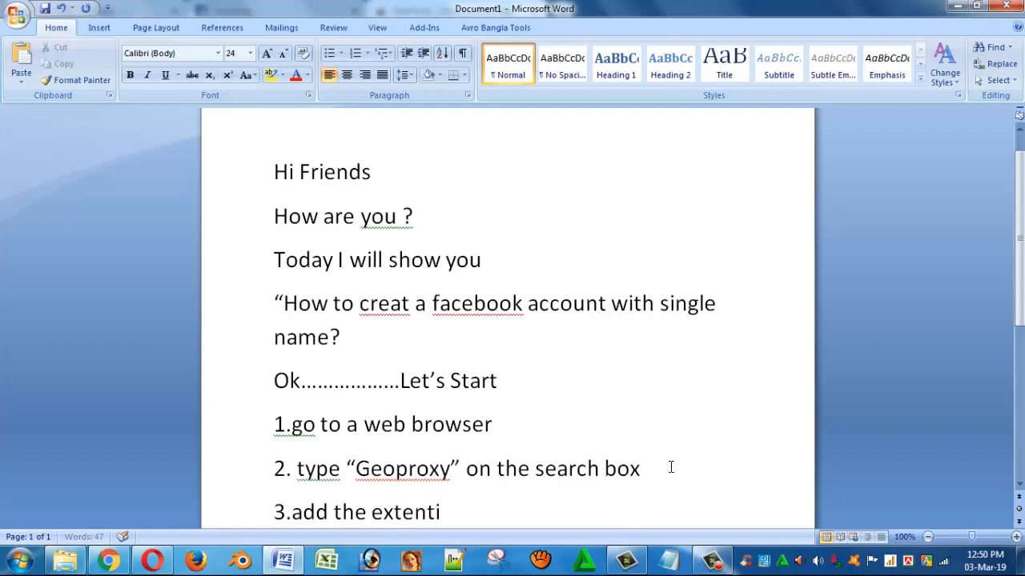
pyautogui.write('on o')
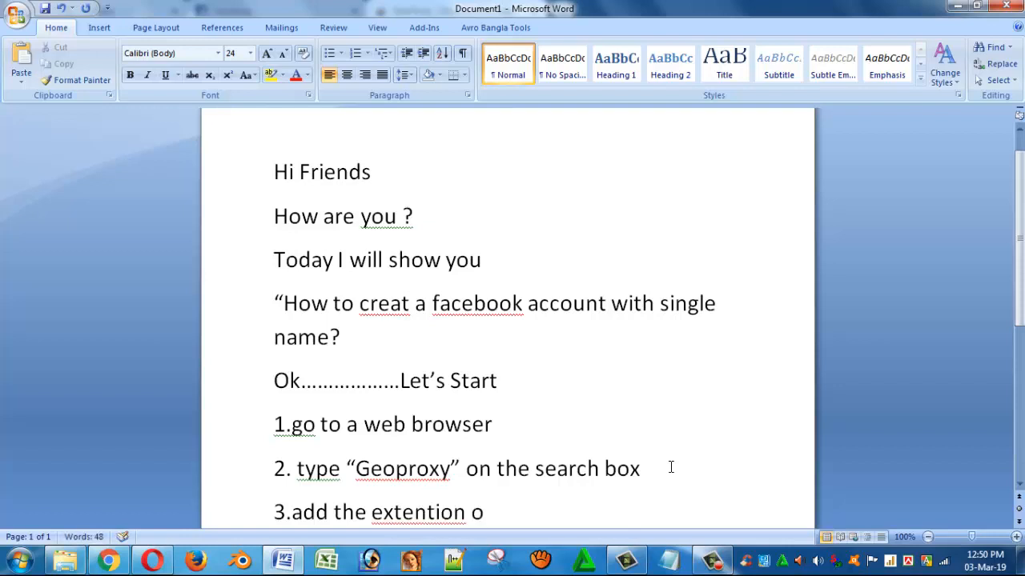
pyautogui.write('n ch')
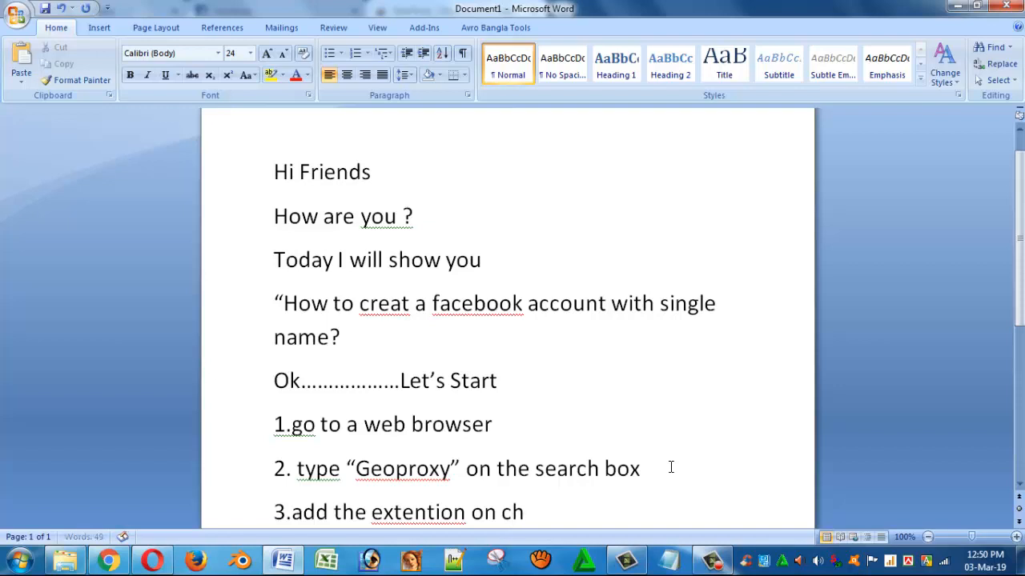
pyautogui.write('rom')
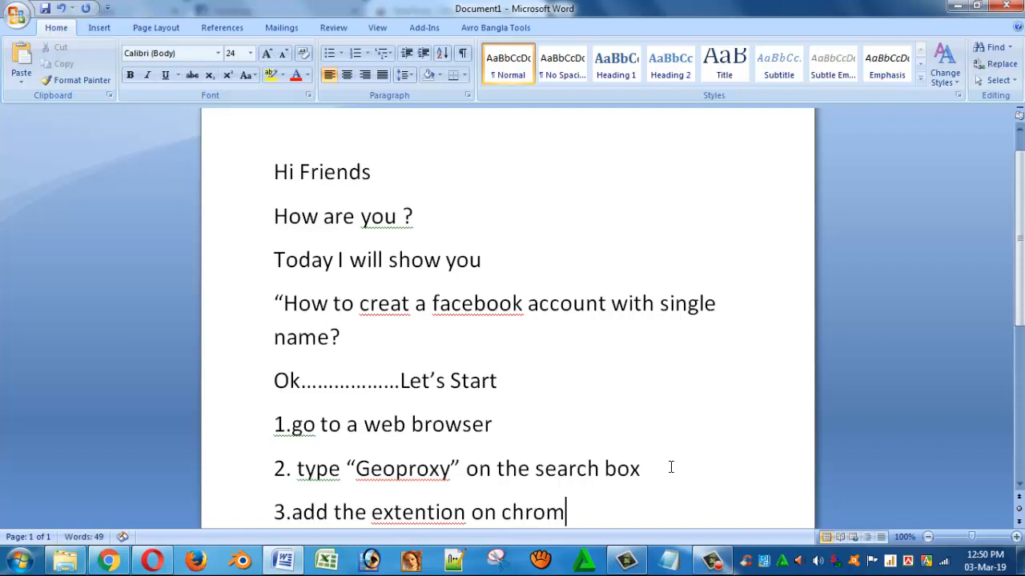
pyautogui.write('e')
pyautogui.write(' bro')
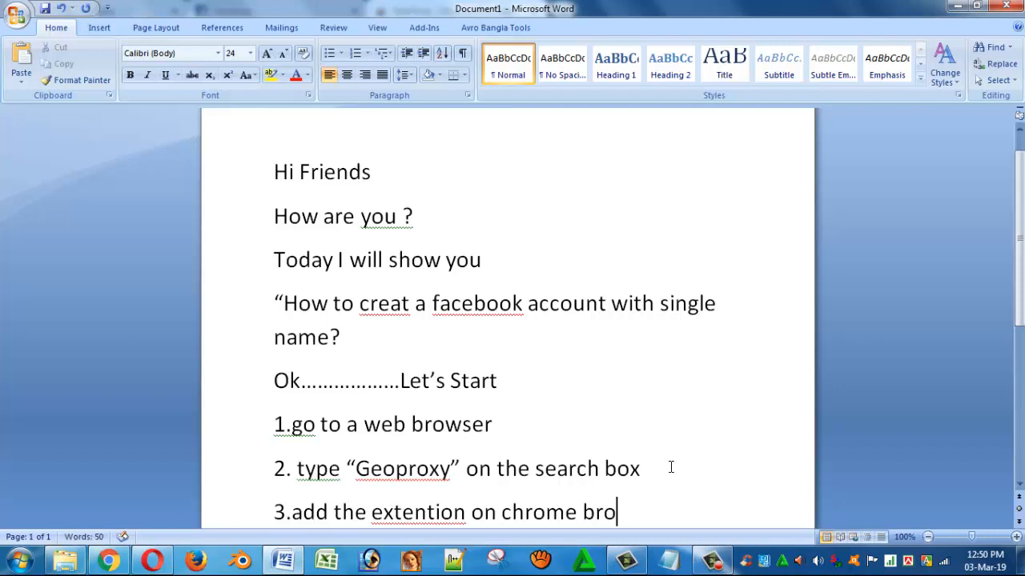
pyautogui.write('wser')
pyautogui.press('Return')
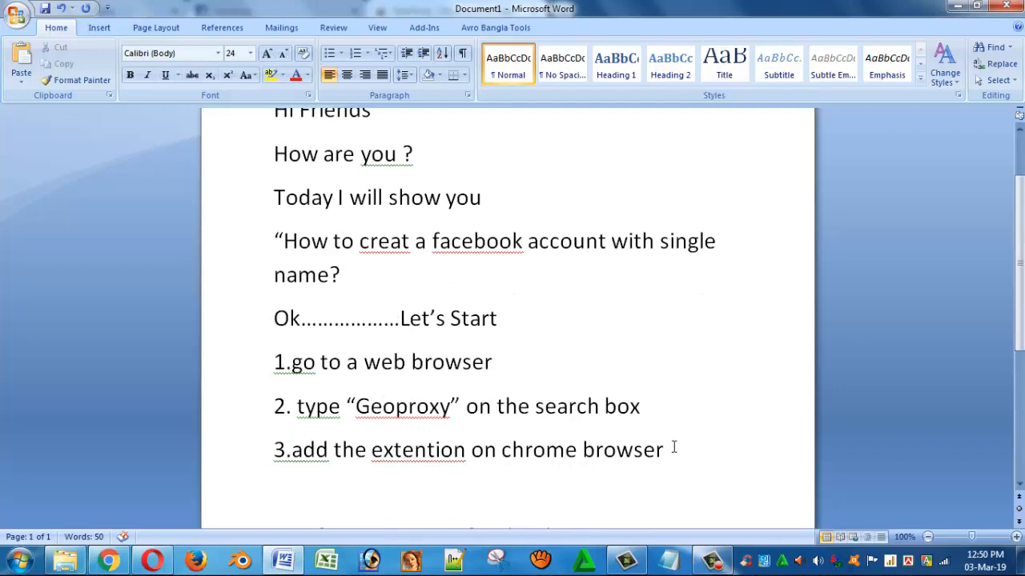
# Write "then" on the empty line and renumber the two items below it as 4 and 5
pyautogui.scroll(-2, 675, 448)
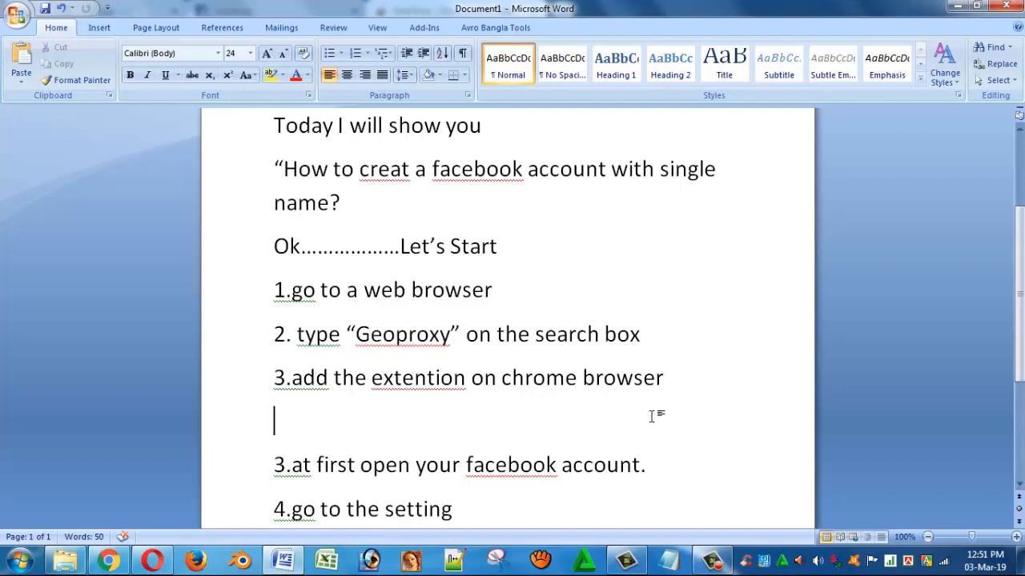
pyautogui.write('then')
pyautogui.click(287, 465)
pyautogui.press('BackSpace')
pyautogui.write('4')
pyautogui.press('Down')
pyautogui.press('BackSpace')
pyautogui.write('5')
pyautogui.scroll(-1, 370, 476)
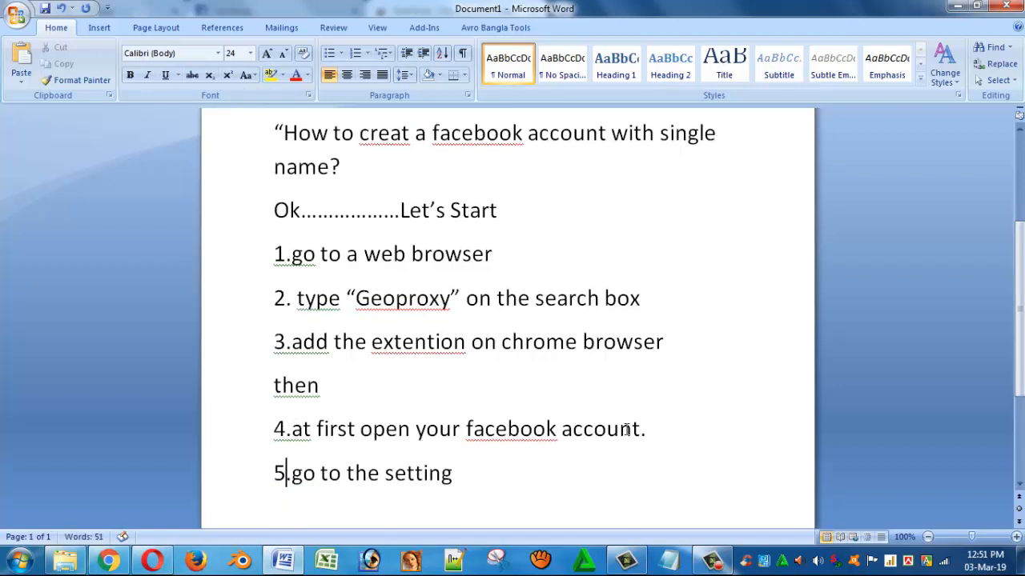
# Start a new line reading "6." below the "go to the setting" item
pyautogui.click(462, 474)
pyautogui.press('Return')
pyautogui.write('6.')
pyautogui.scroll(-2, 478, 477)
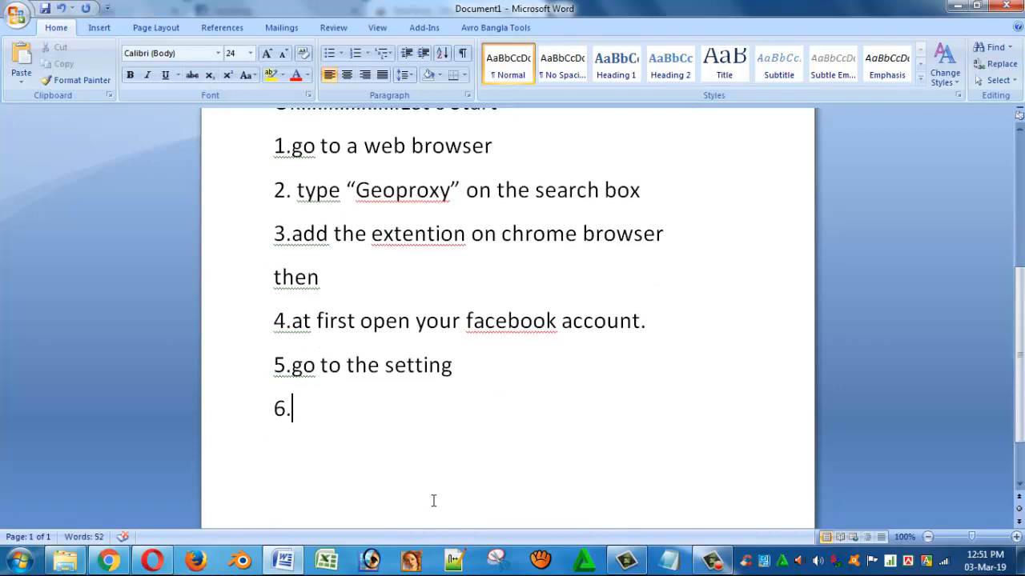
# Switch to Chrome's Facebook page and open the account's Language settings
pyautogui.click(108, 561)
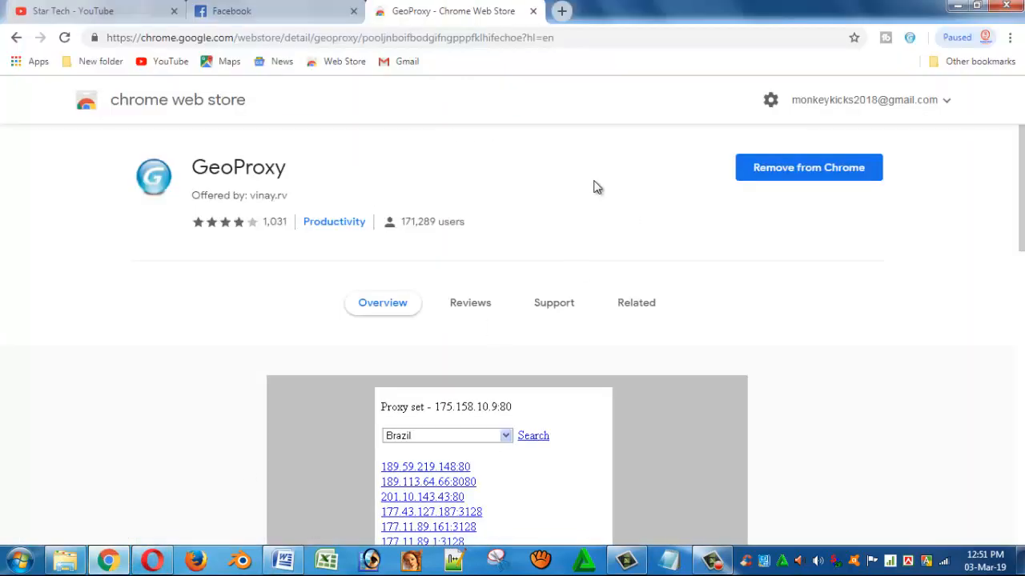
pyautogui.click(284, 17)
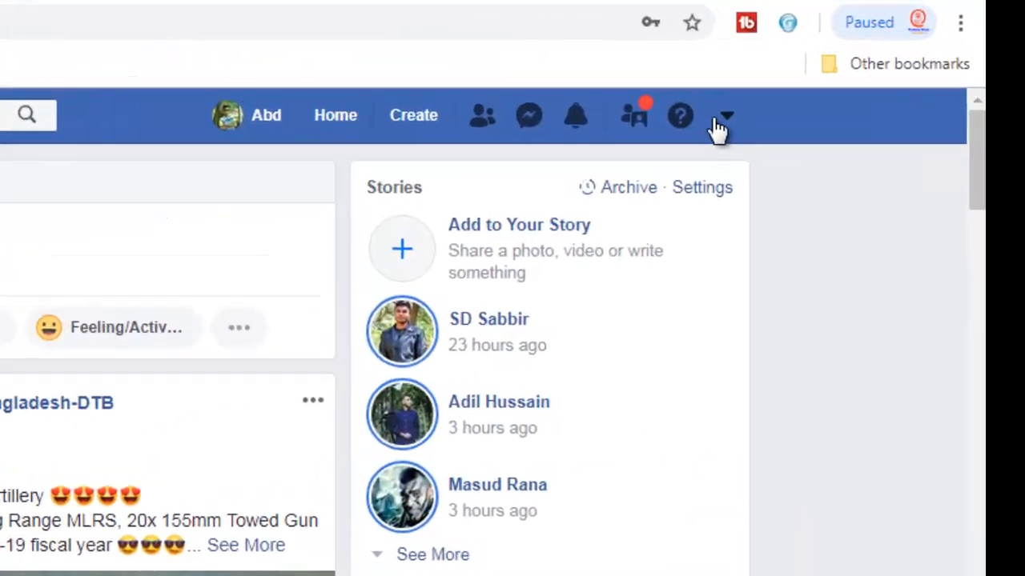
pyautogui.click(720, 126)
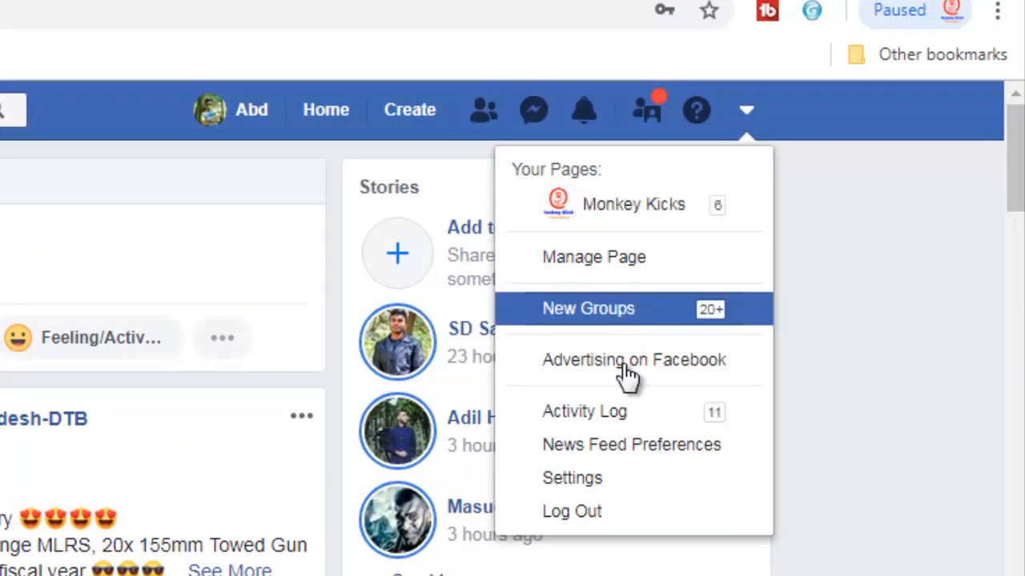
pyautogui.click(570, 478)
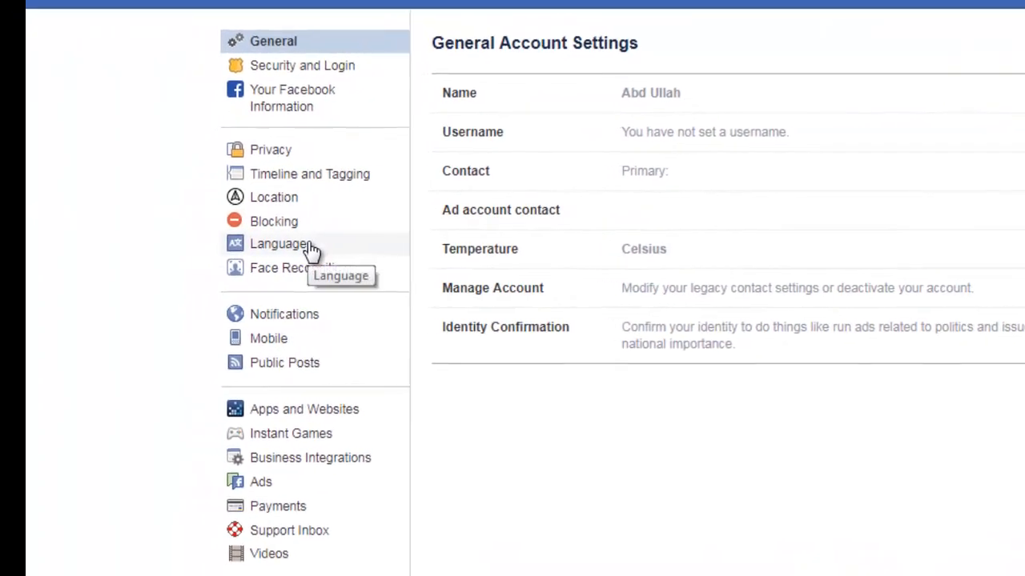
pyautogui.click(320, 249)
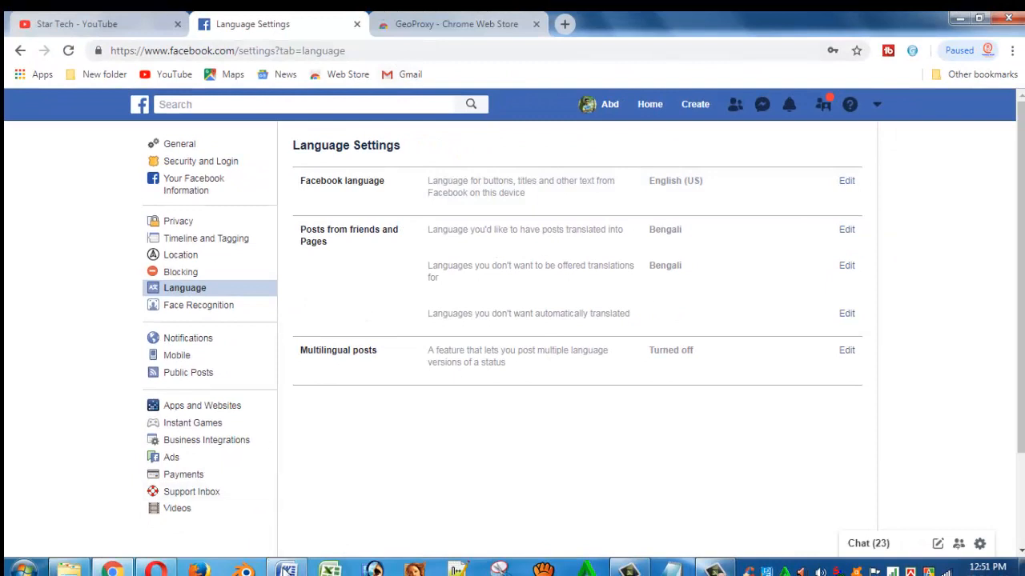
# Switch back to the Word document and complete item 6 with "go to language setting & change to bahasa indonesia"
pyautogui.click(287, 570)
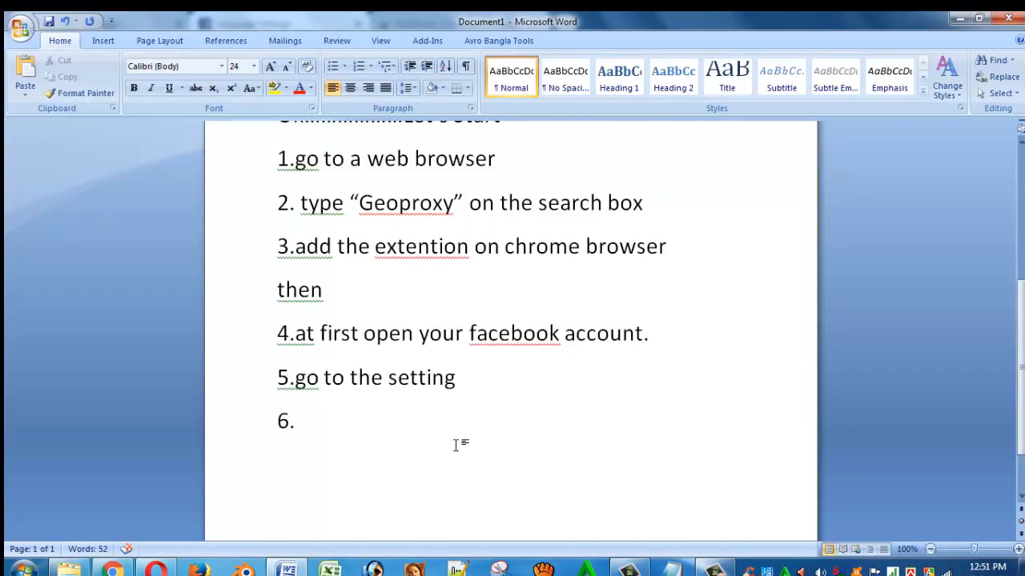
pyautogui.write('go to l')
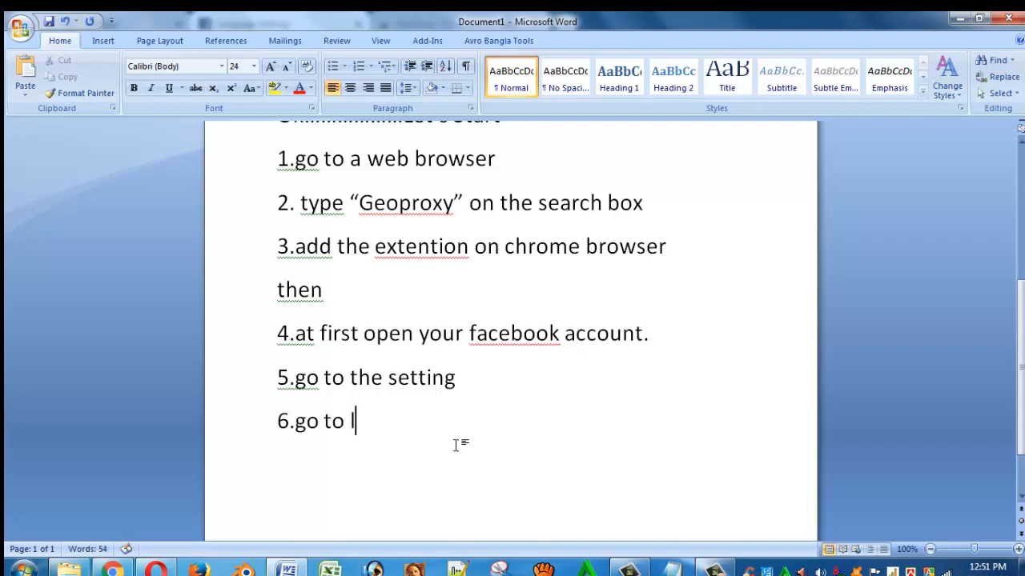
pyautogui.write('ang')
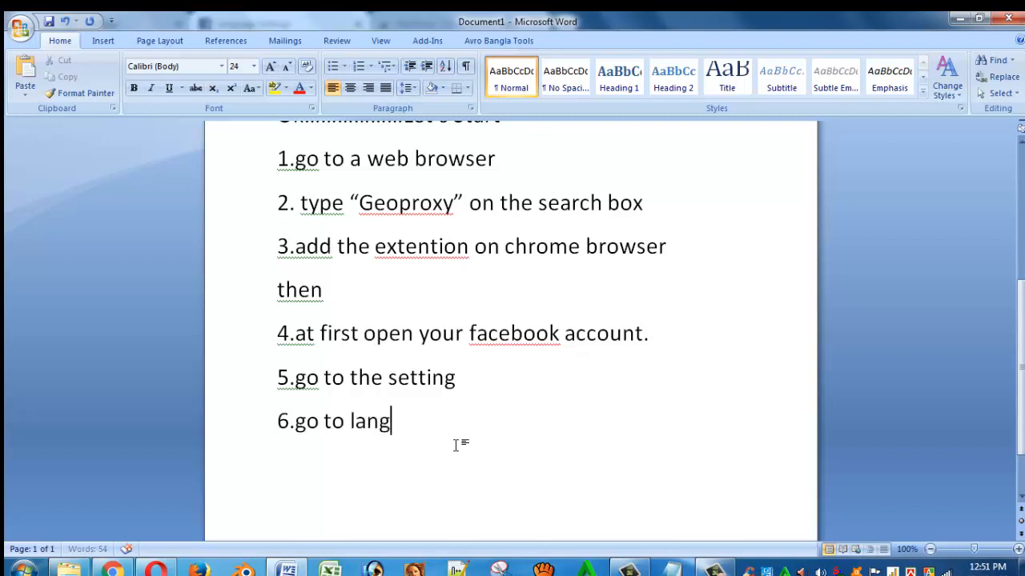
pyautogui.write('uage setting & change to bahasa')
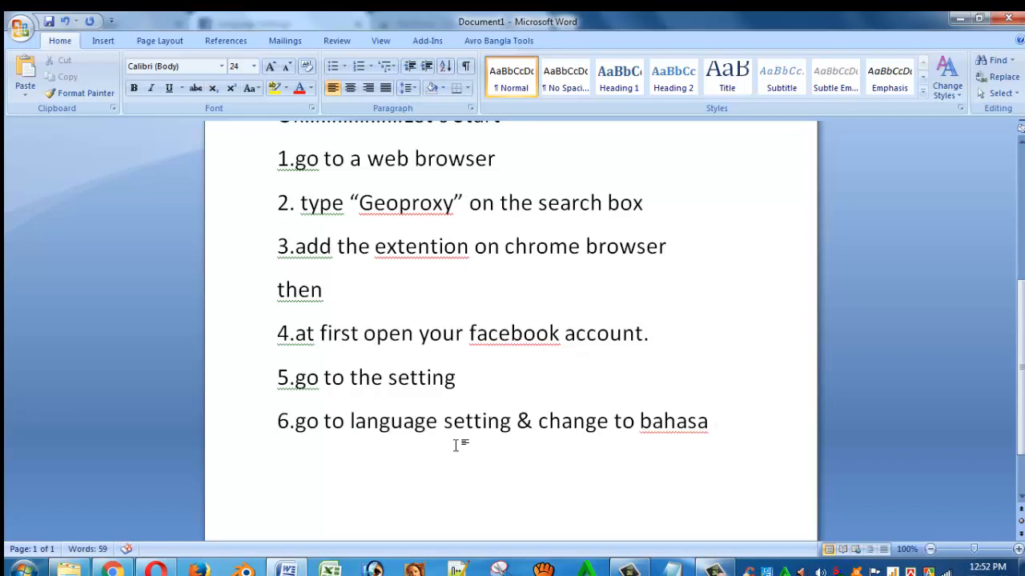
pyautogui.write(' indo')
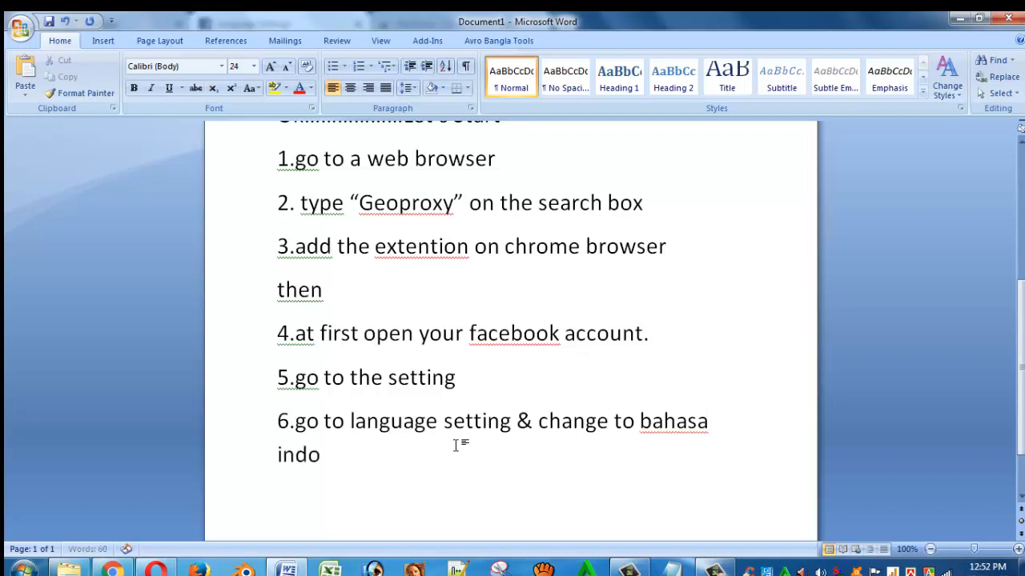
pyautogui.write('nesia')
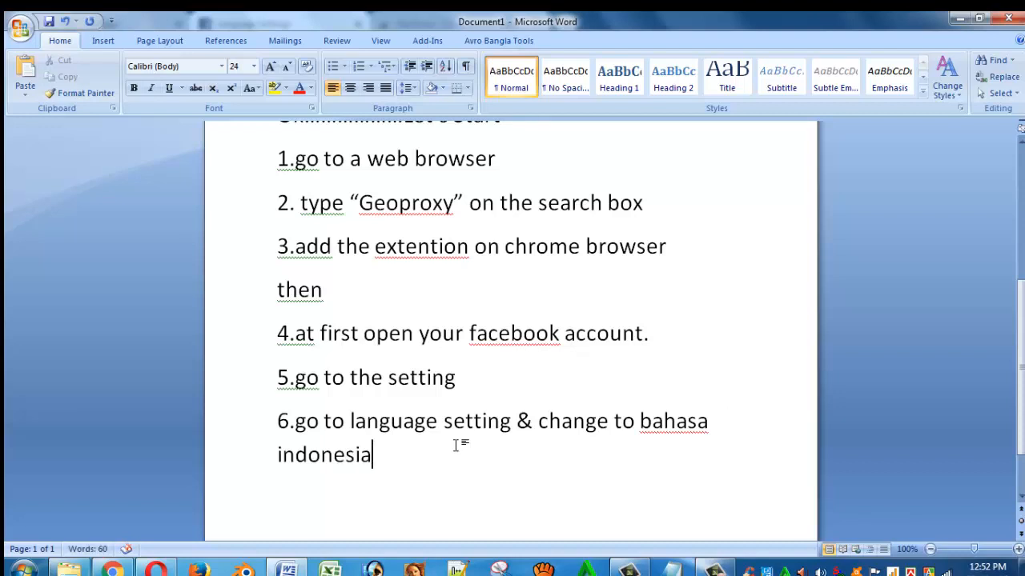
# Start a new line reading "7." below the language setting item
pyautogui.press('Return')
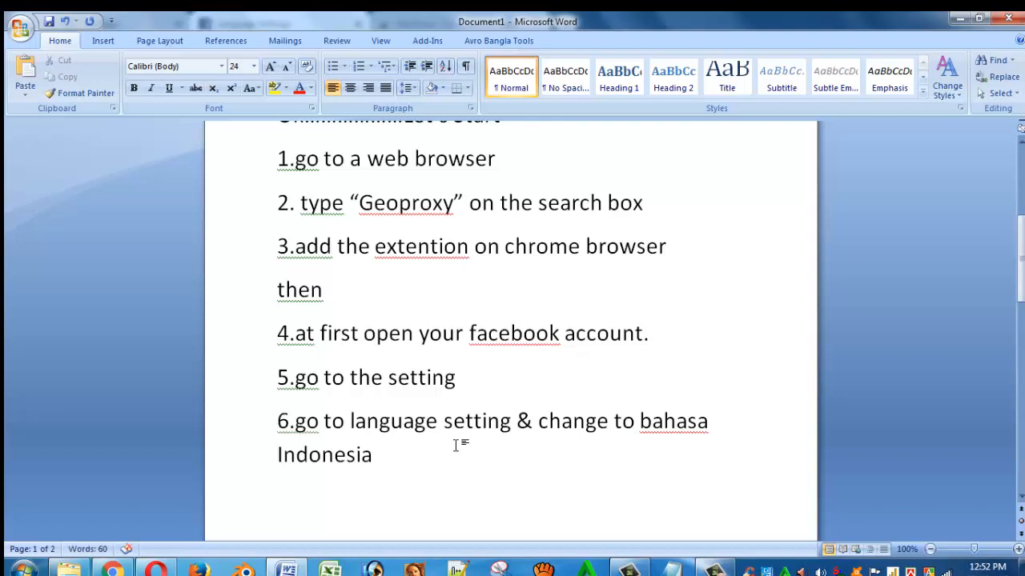
pyautogui.write('7.')
# Switch to Chrome's Facebook Language settings, set the Facebook language to Bahasa Indonesia and save the change
pyautogui.click(127, 570)
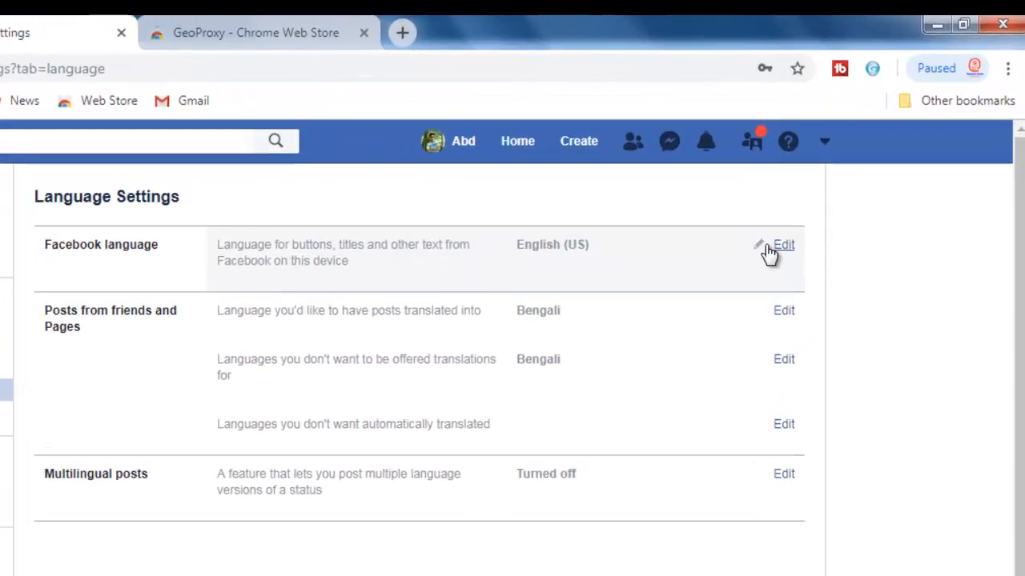
pyautogui.click(767, 248)
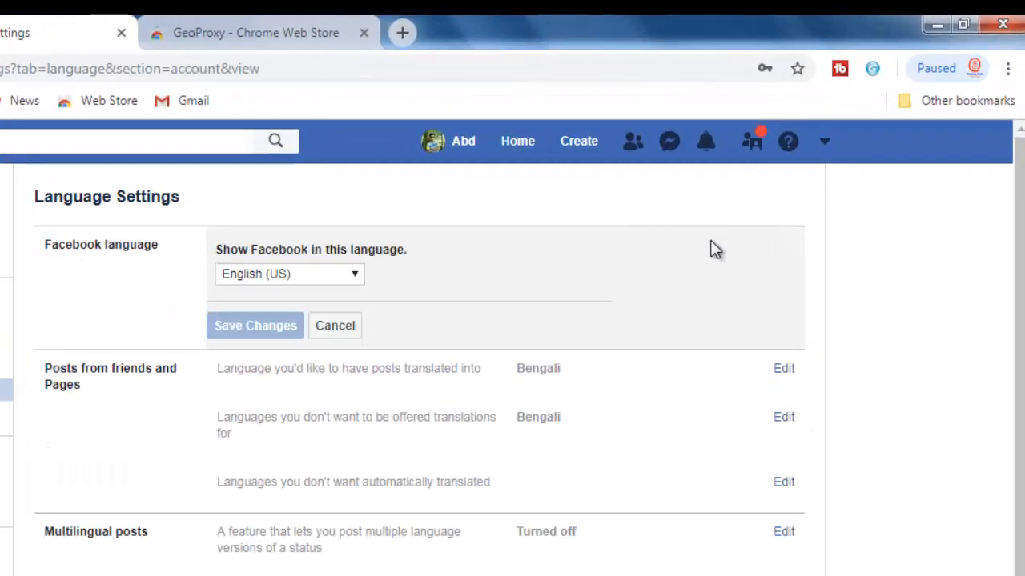
pyautogui.click(356, 275)
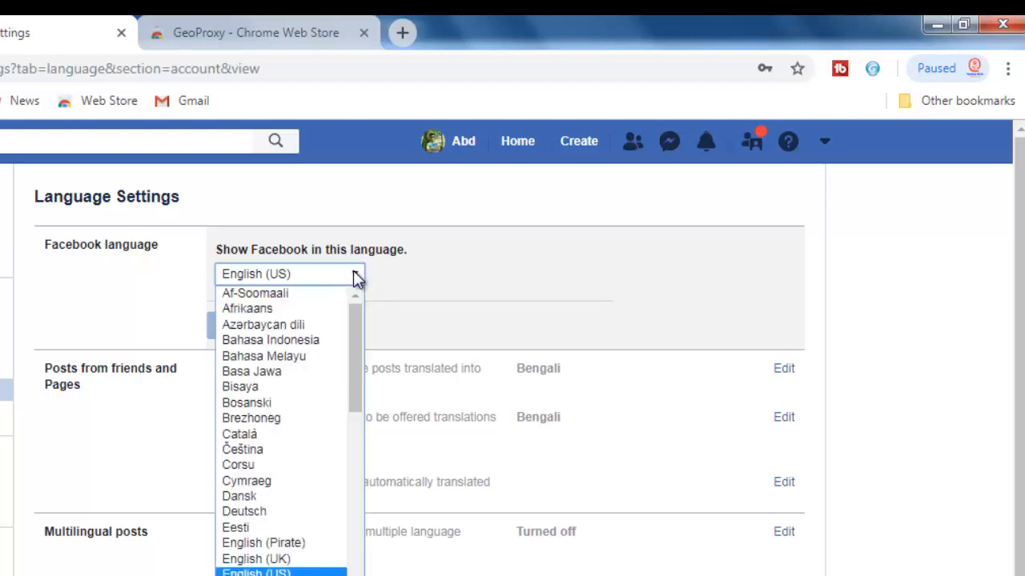
pyautogui.click(320, 340)
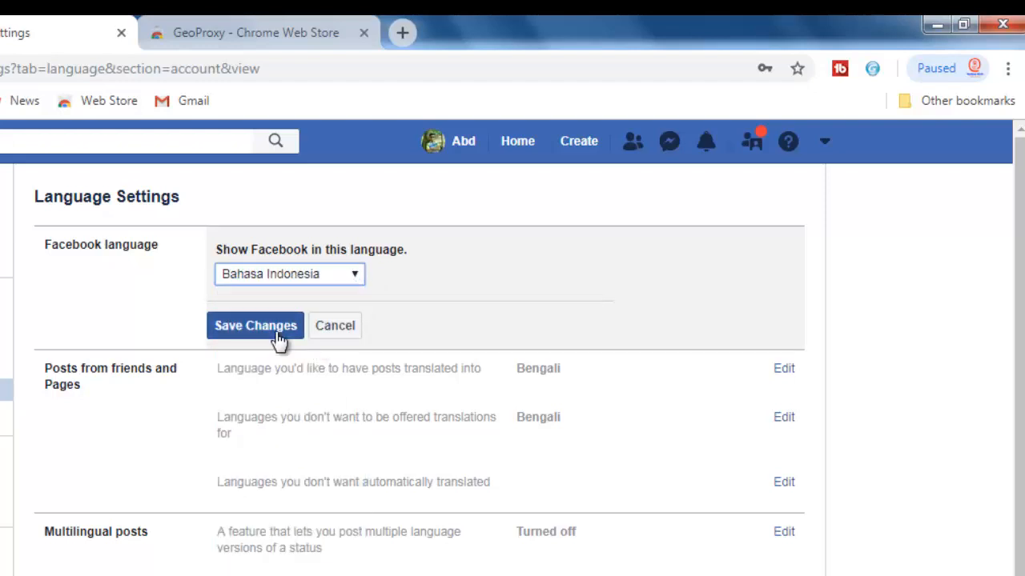
pyautogui.click(278, 340)
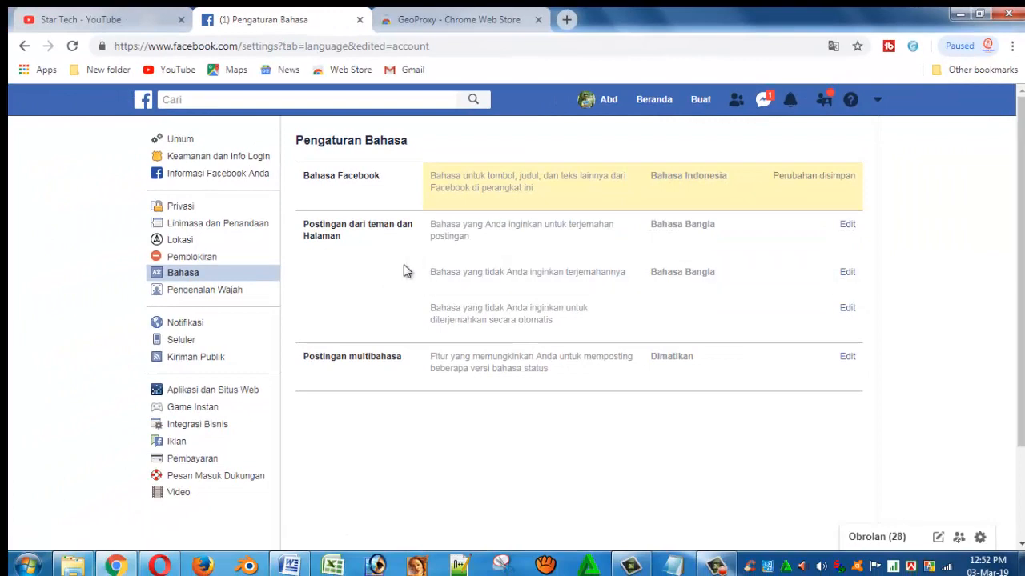
# Switch back to the Word document and complete item 7 with "then go to name(ummun) setting"
pyautogui.click(289, 566)
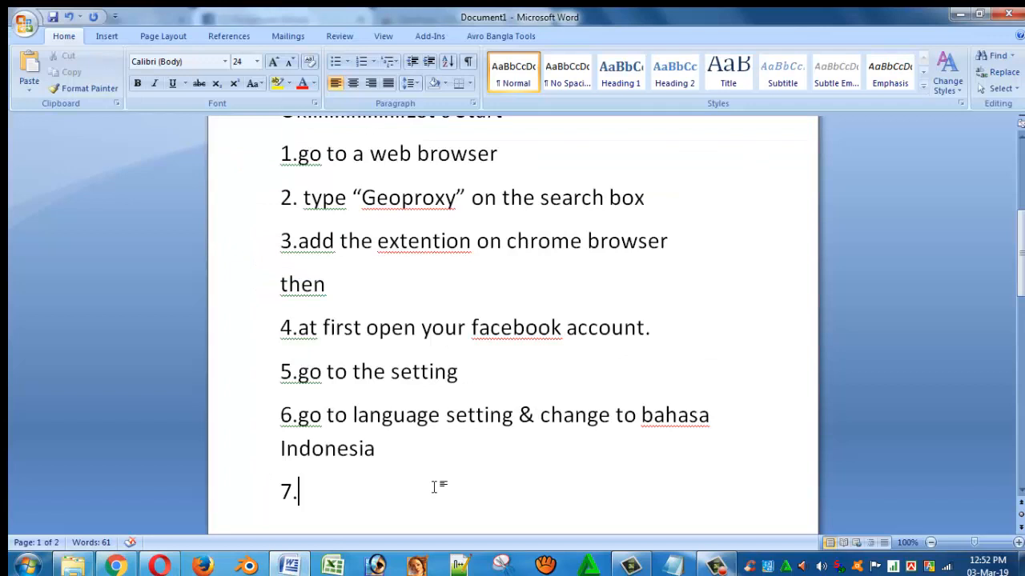
pyautogui.write('then ')
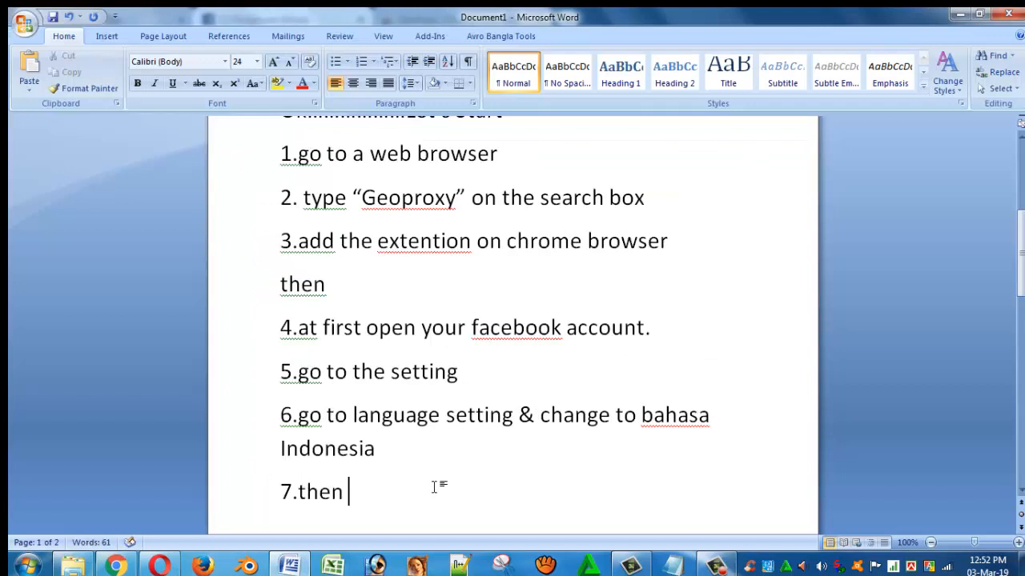
pyautogui.write('go to')
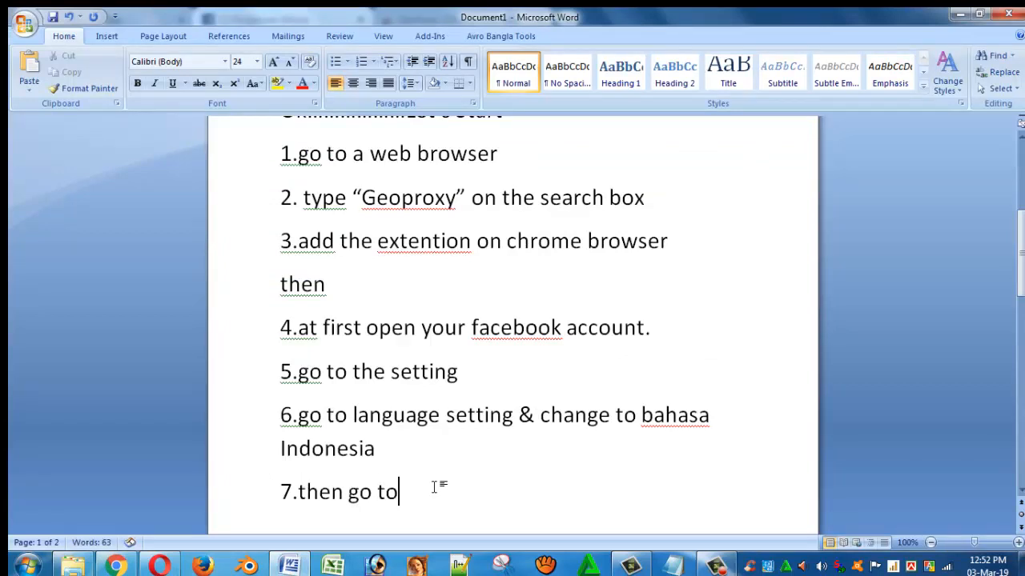
pyautogui.write(' name')
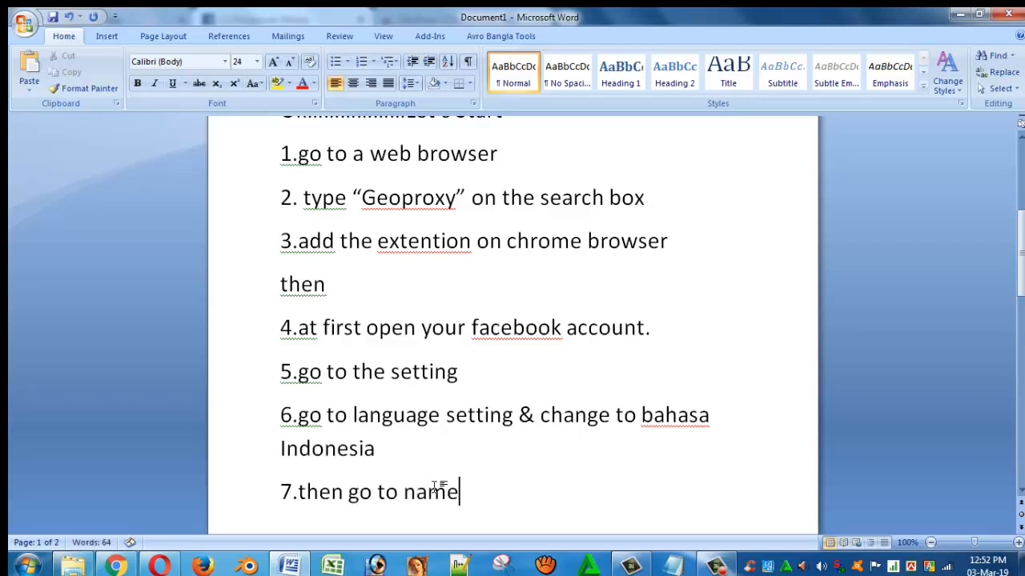
pyautogui.write('(ummun')
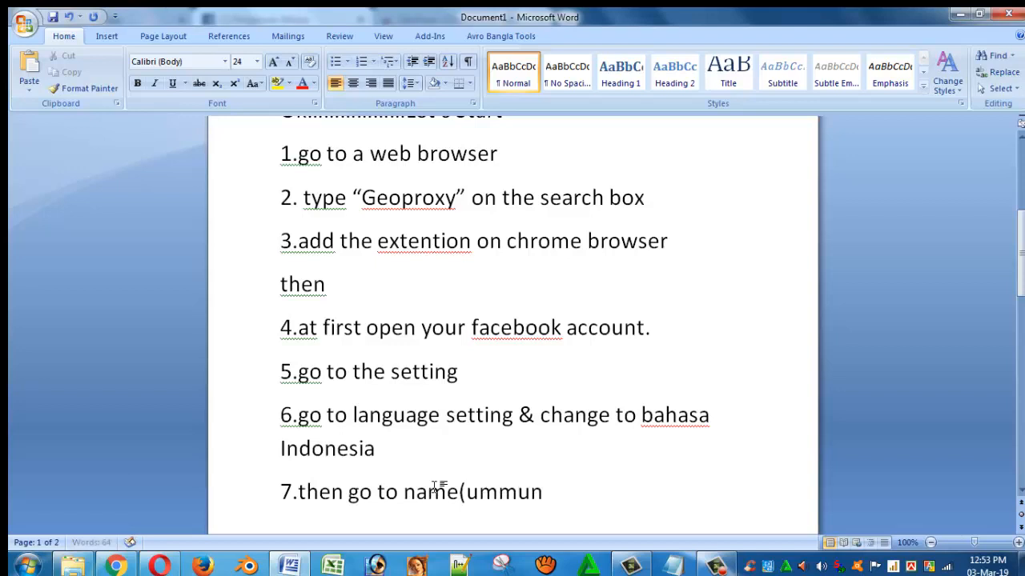
pyautogui.write(')')
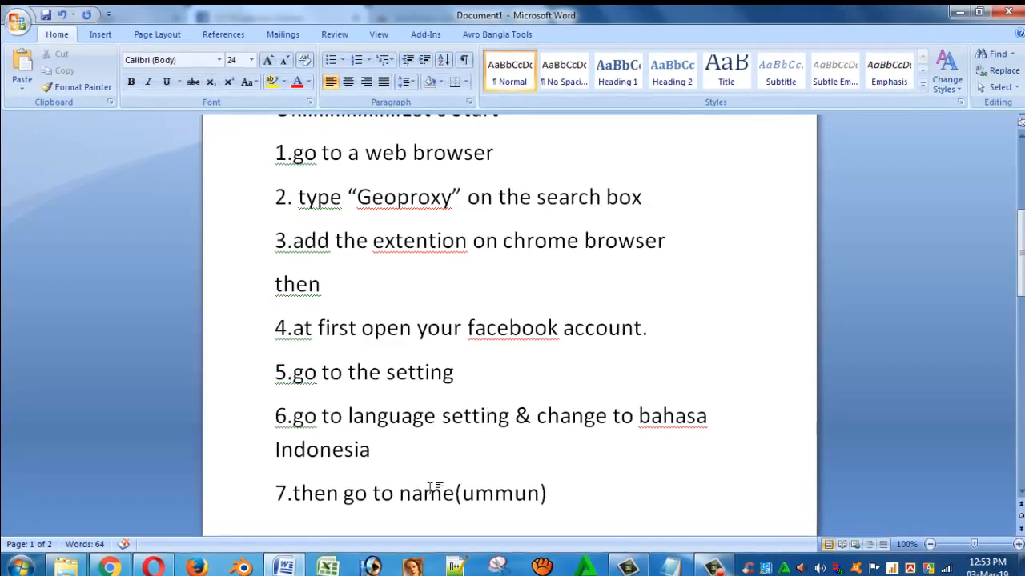
pyautogui.write(' se')
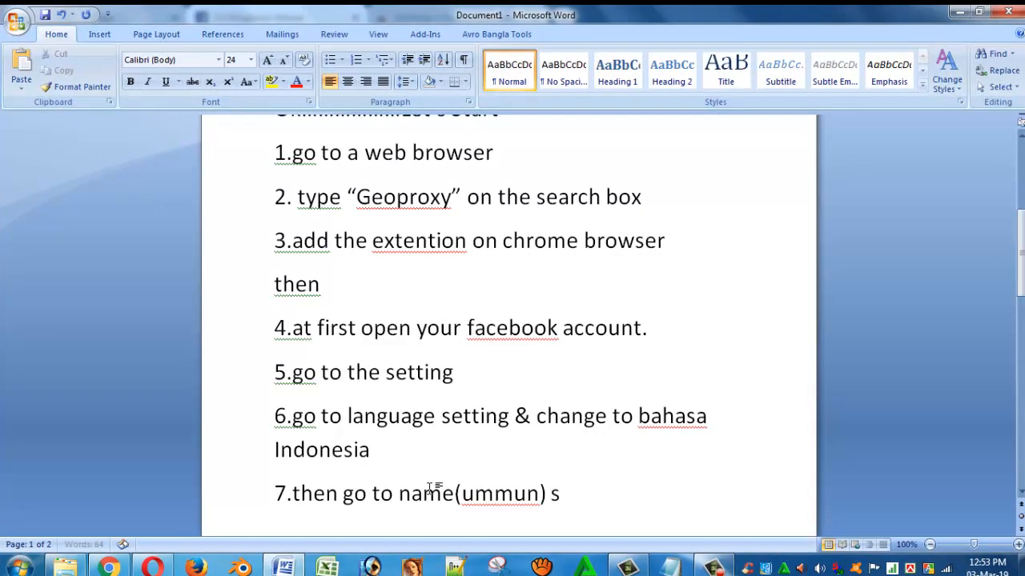
pyautogui.write('tting')
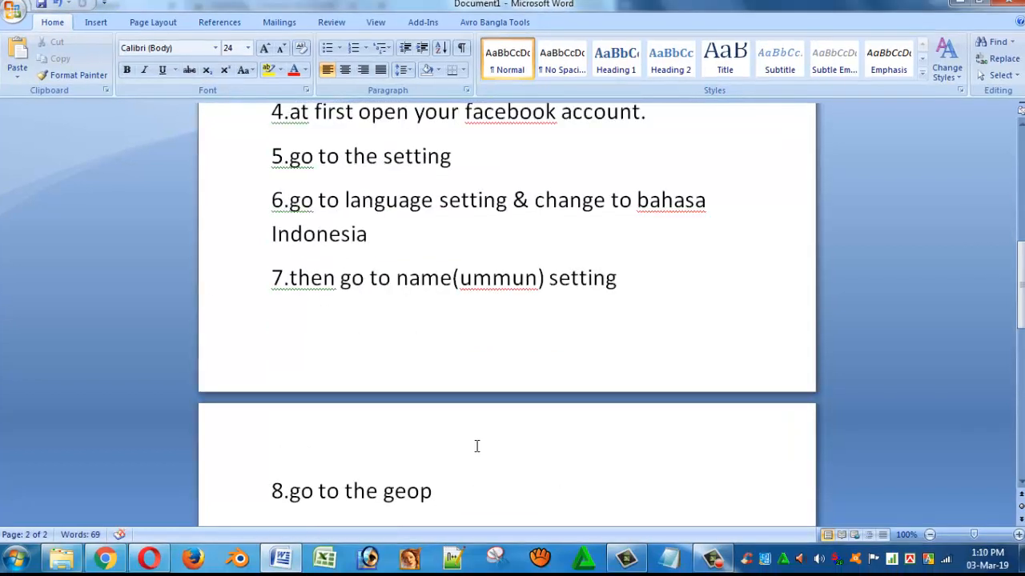
# Complete item 8 as "go to the geoproxy extention & select Indonesian ip and change your name" and start item 9 below it
pyautogui.write('rox')
pyautogui.write('y e')
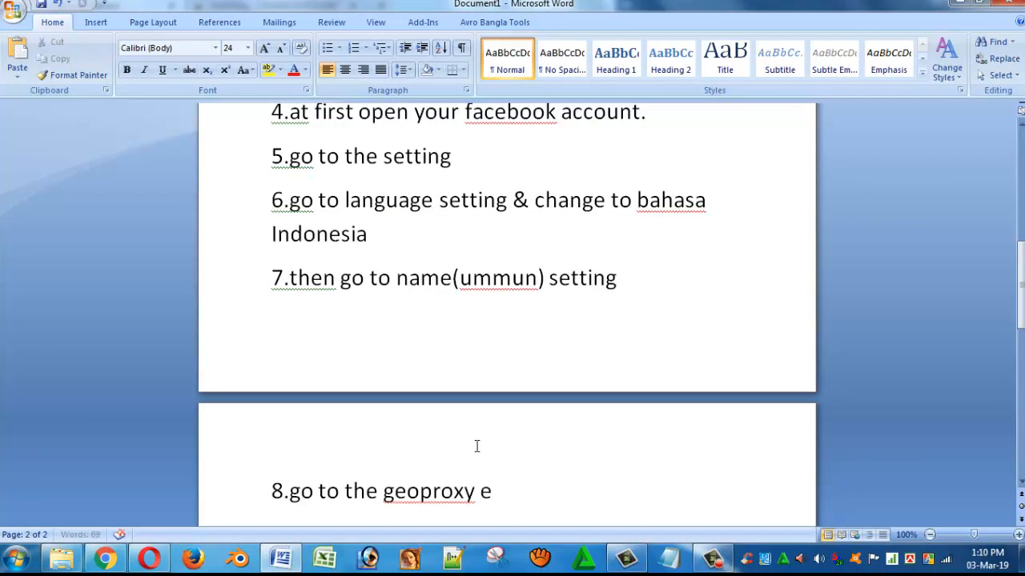
pyautogui.write('xtenti')
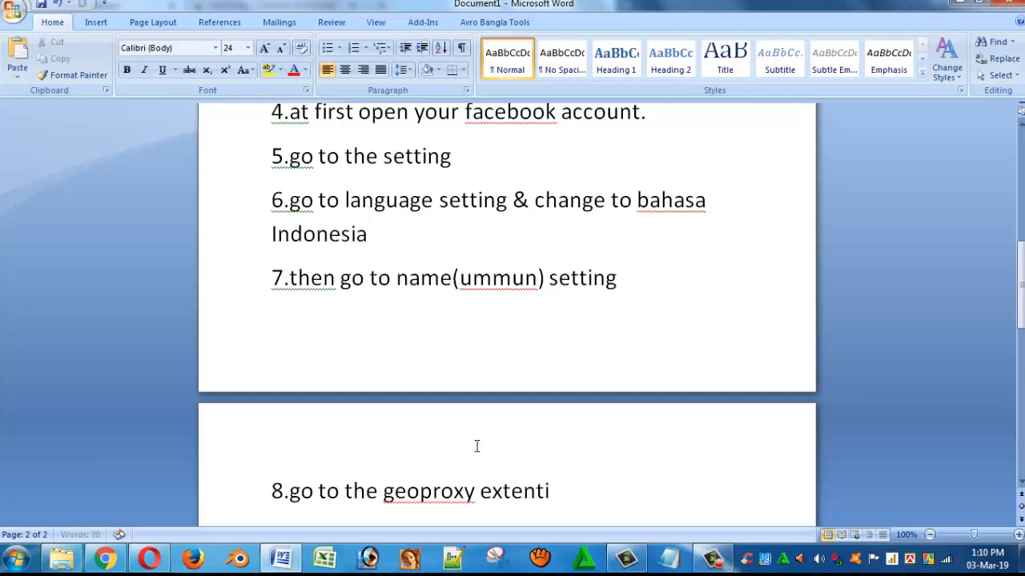
pyautogui.write('on & select')
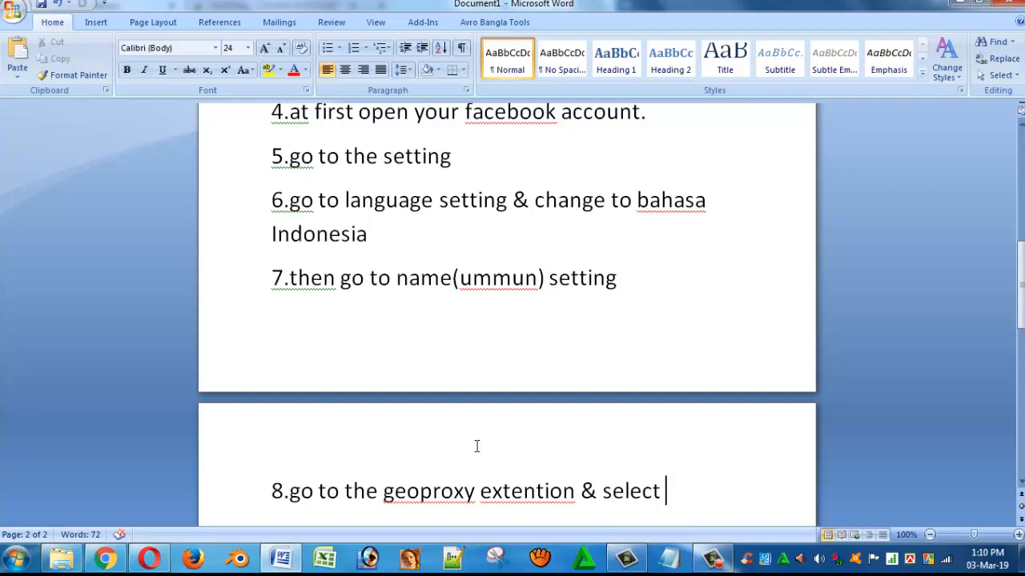
pyautogui.write(' Indonesian ip')
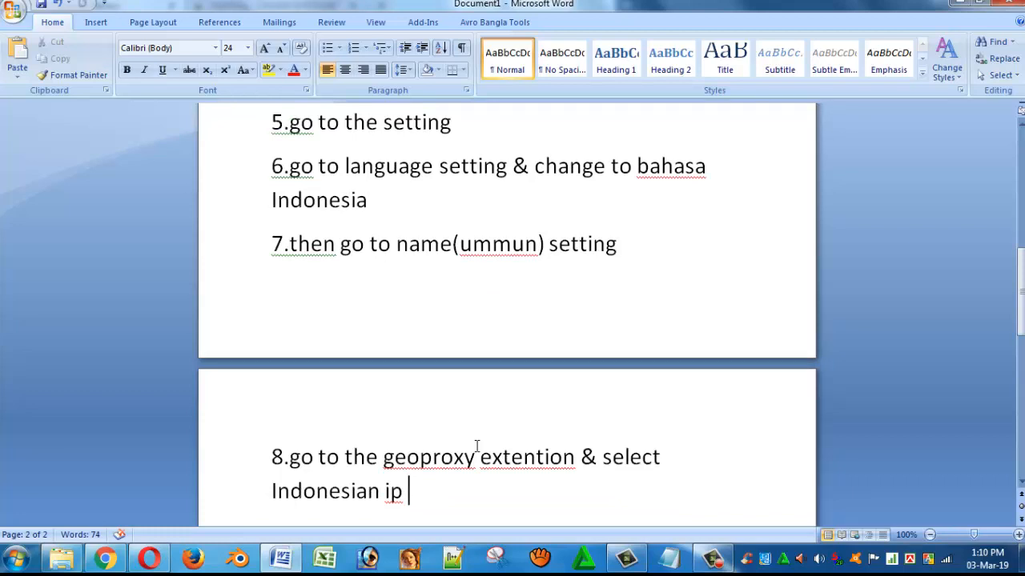
pyautogui.write('and chan')
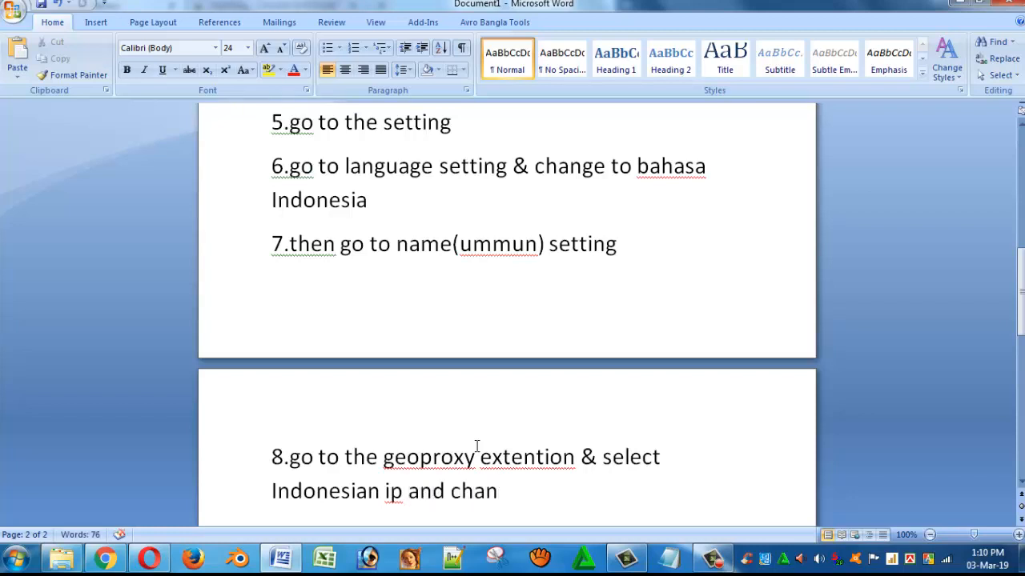
pyautogui.write('ge your ')
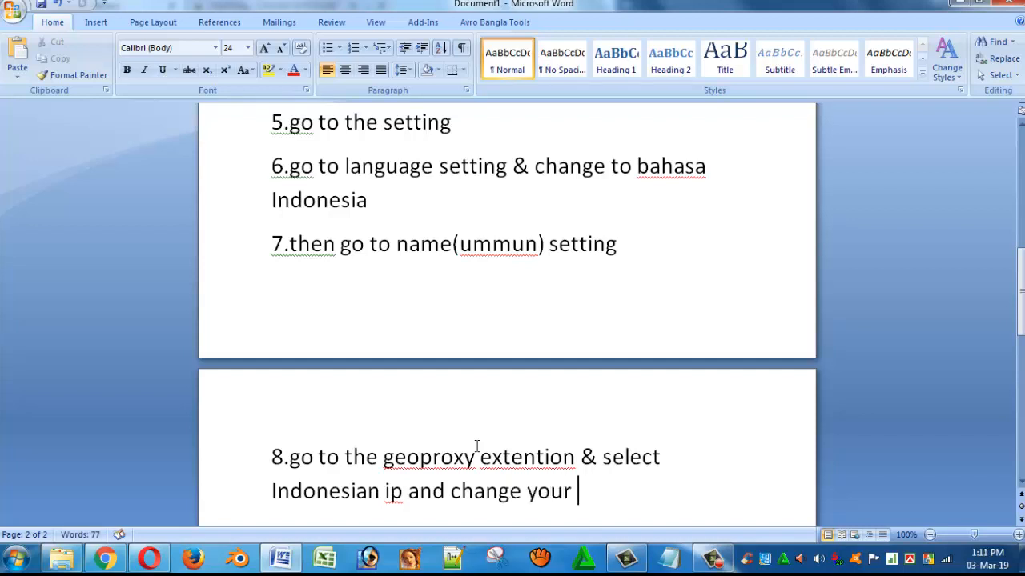
pyautogui.write('name')
pyautogui.press('Return')
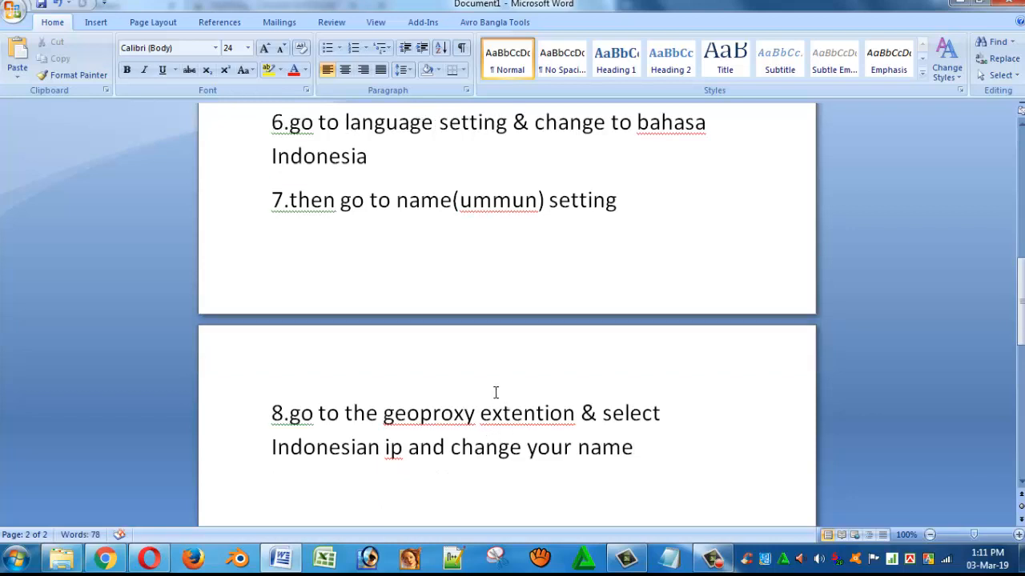
pyautogui.write('9')
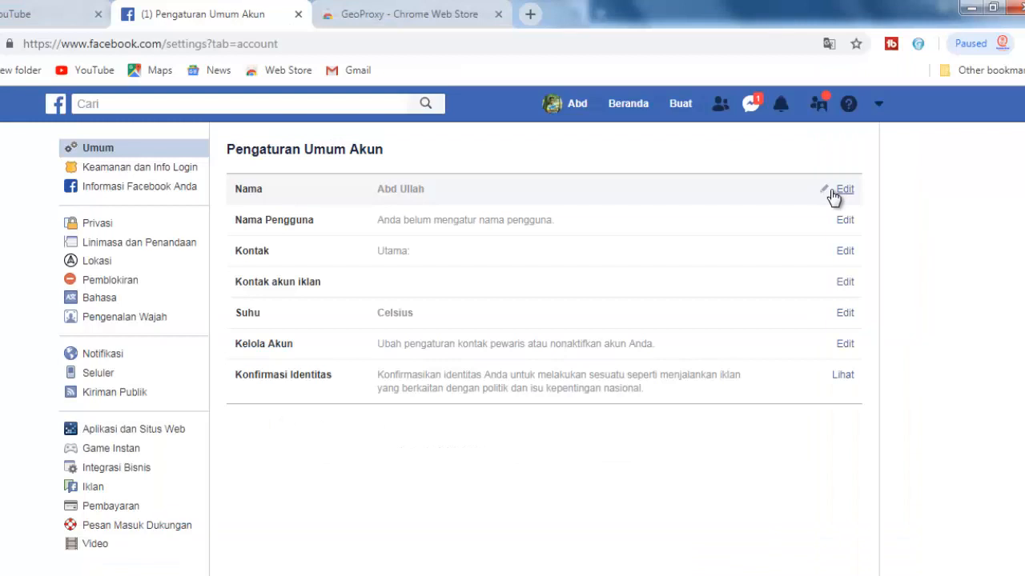
# Edit the name in Facebook's general account settings, clearing the last name and entering the full single name as the first name
pyautogui.click(841, 189)
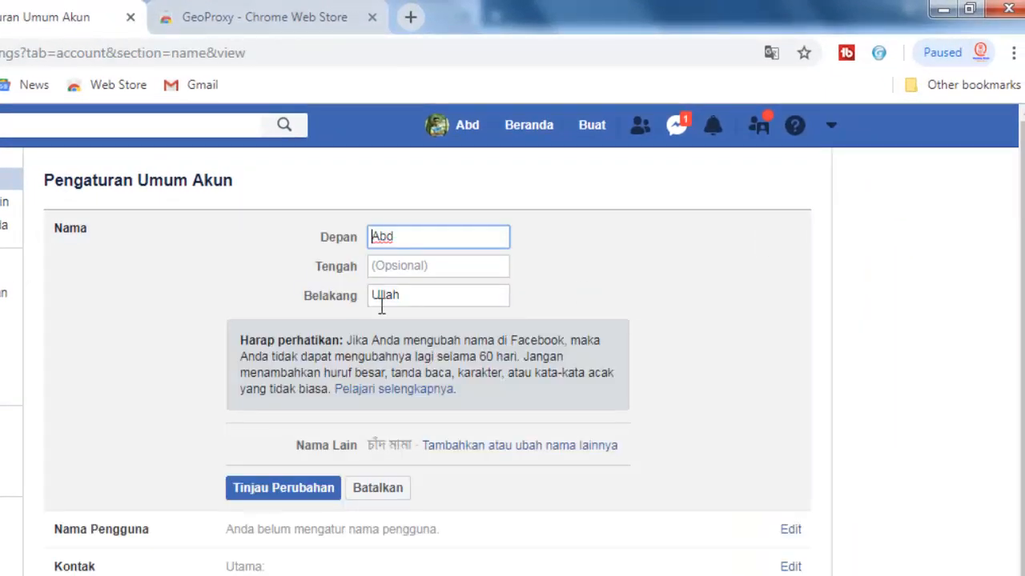
pyautogui.click(428, 295)
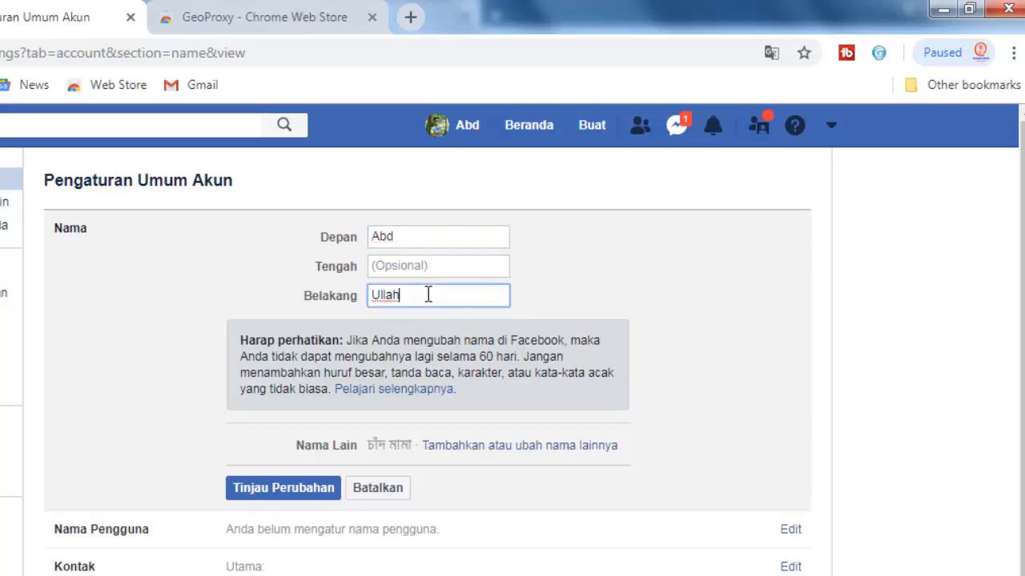
pyautogui.press('BackSpace')
pyautogui.press('BackSpace')
pyautogui.press('BackSpace')
pyautogui.press('BackSpace')
pyautogui.click(418, 240)
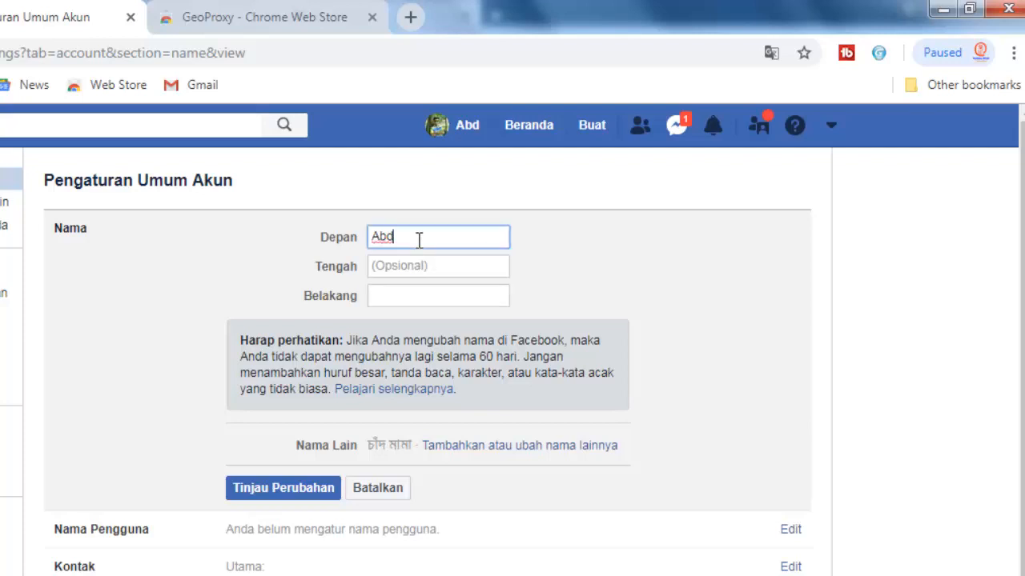
pyautogui.write('ullah')
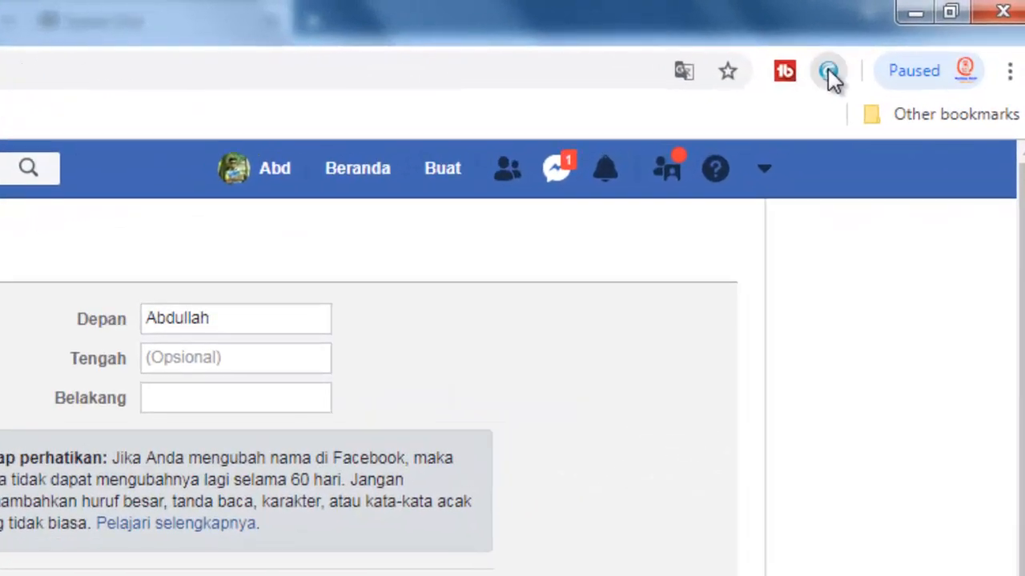
# Set the GeoProxy extension to the Indonesian proxy 36.89.39.10:3128 and submit the Facebook name change for review
pyautogui.click(906, 42)
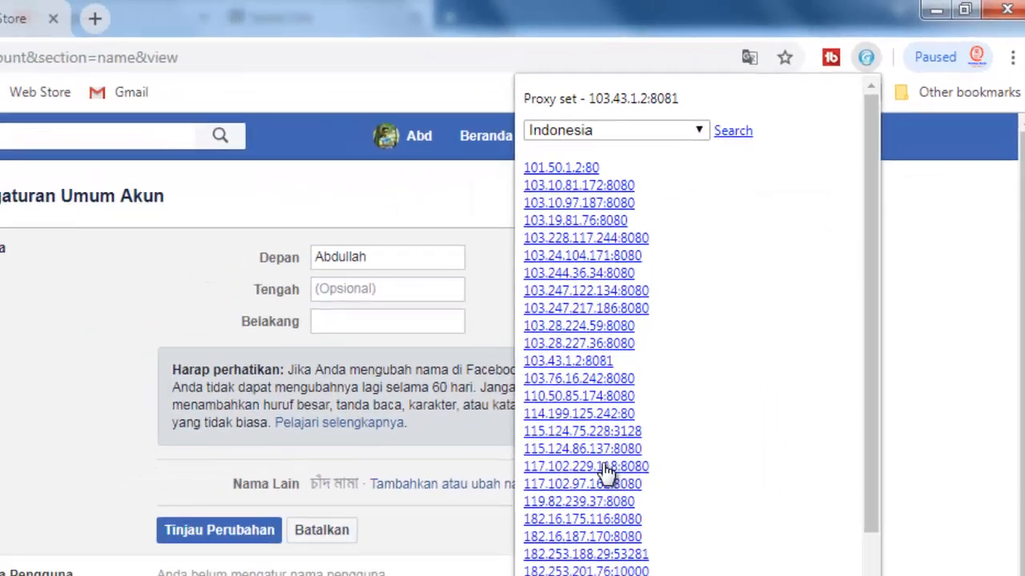
pyautogui.scroll(-5, 513, 561)
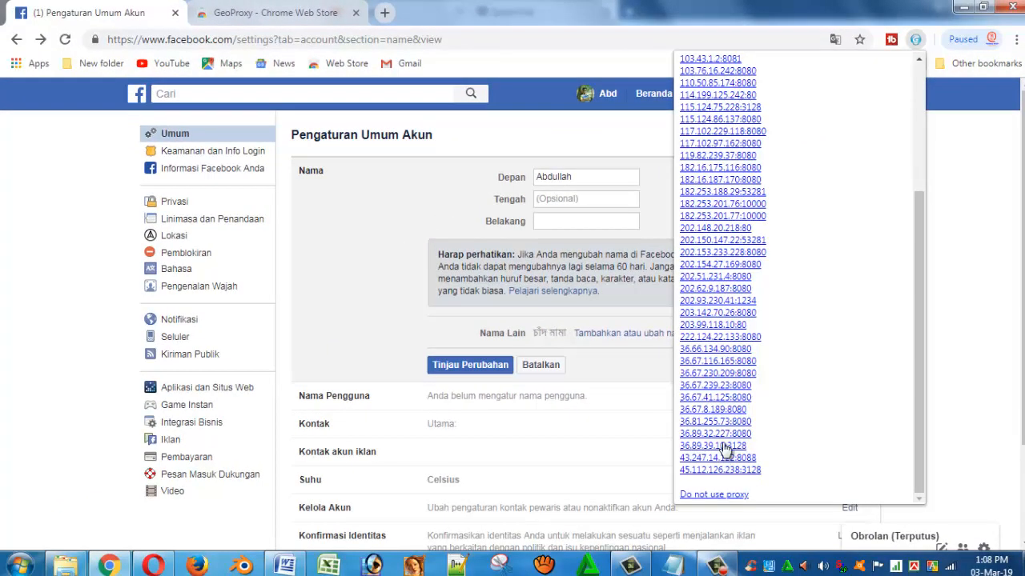
pyautogui.click(724, 446)
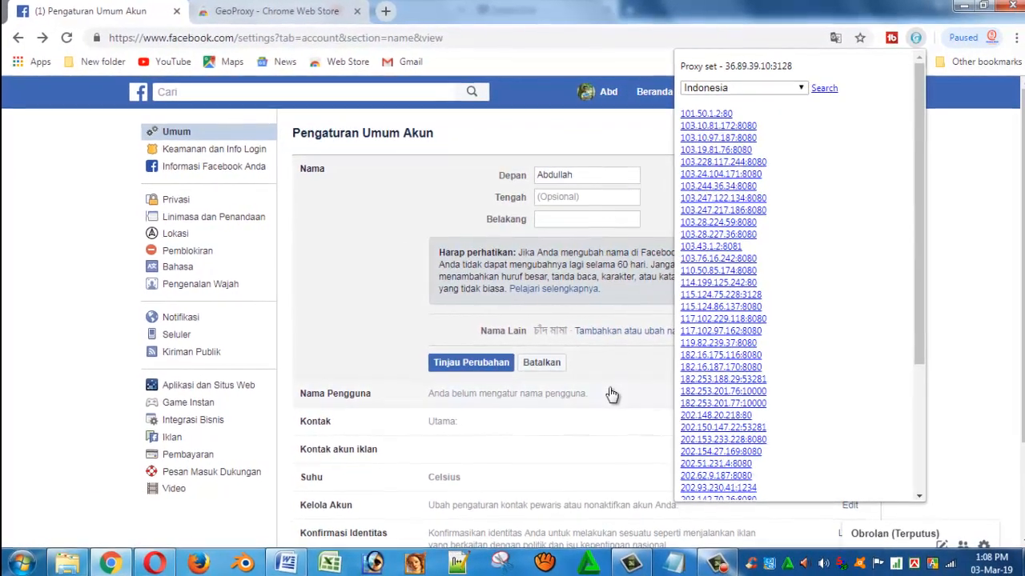
pyautogui.click(497, 369)
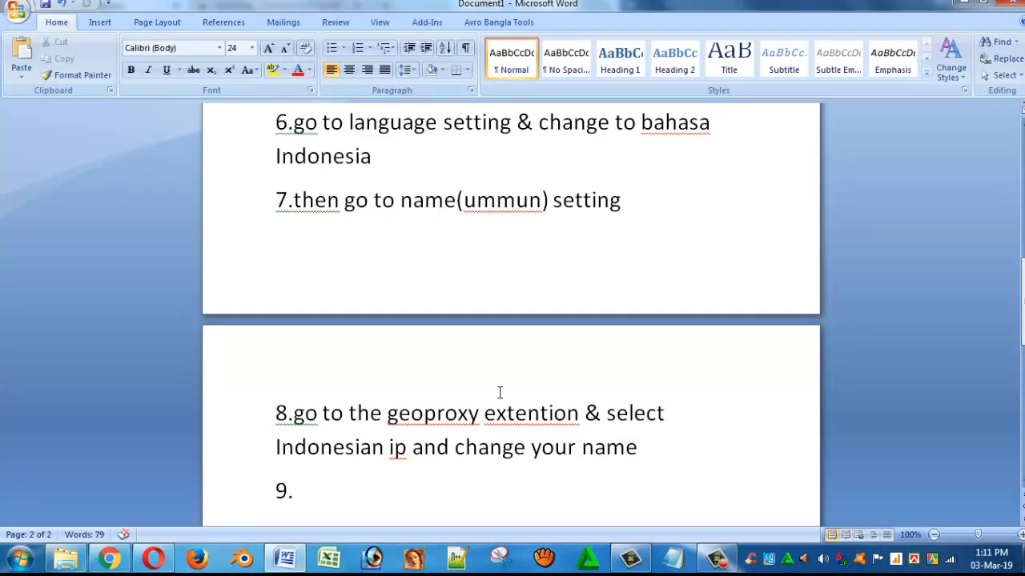
# Complete item 9 of the instructions with "type your password on the blank box"
pyautogui.write('ty')
pyautogui.write('pe your')
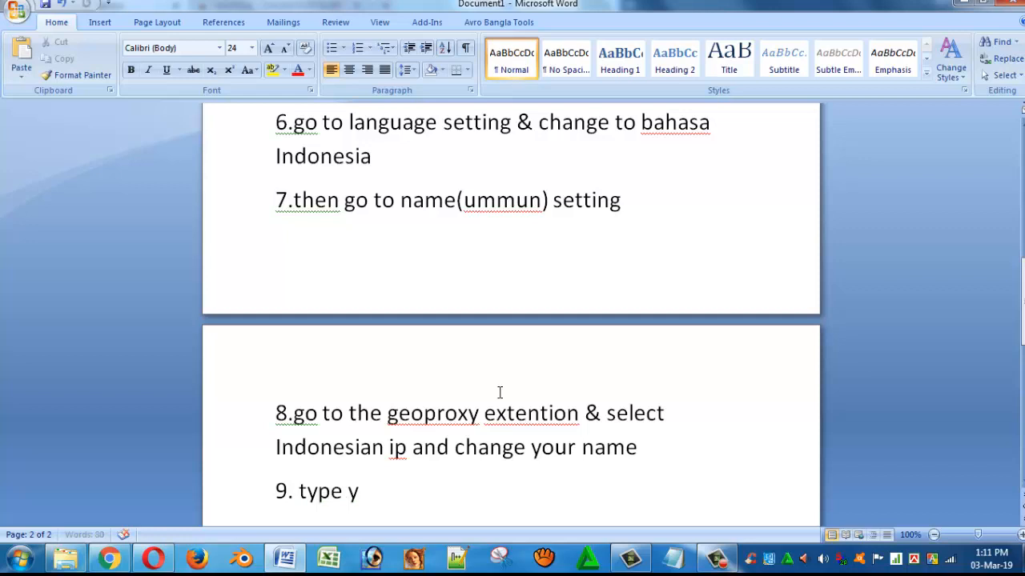
pyautogui.write(' pass')
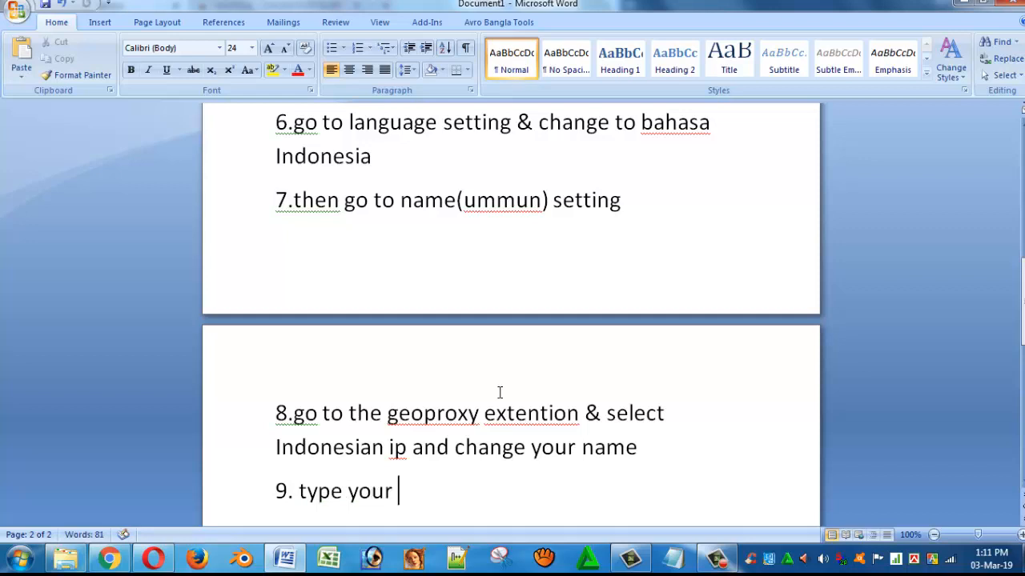
pyautogui.write('w')
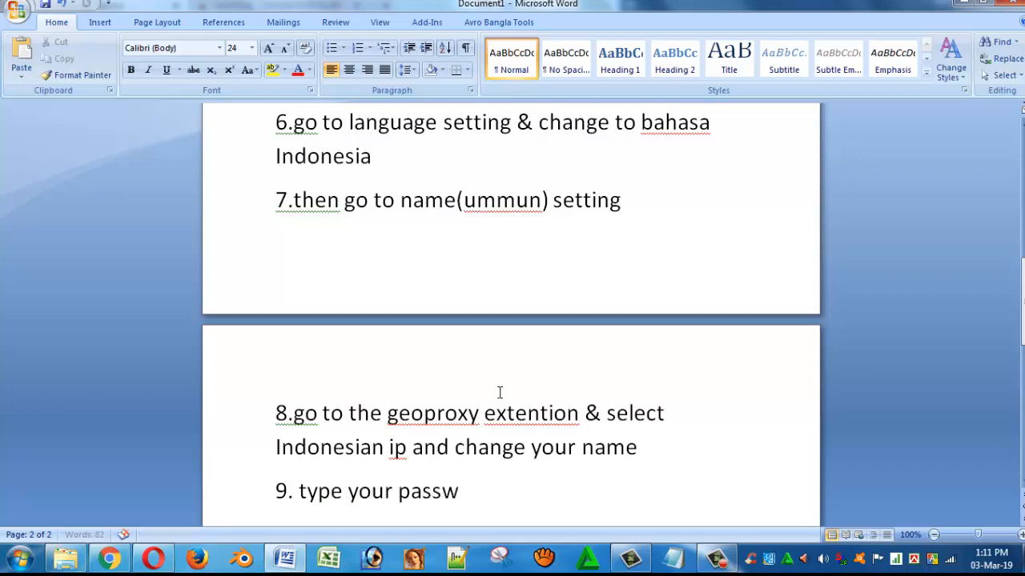
pyautogui.write('ord on ')
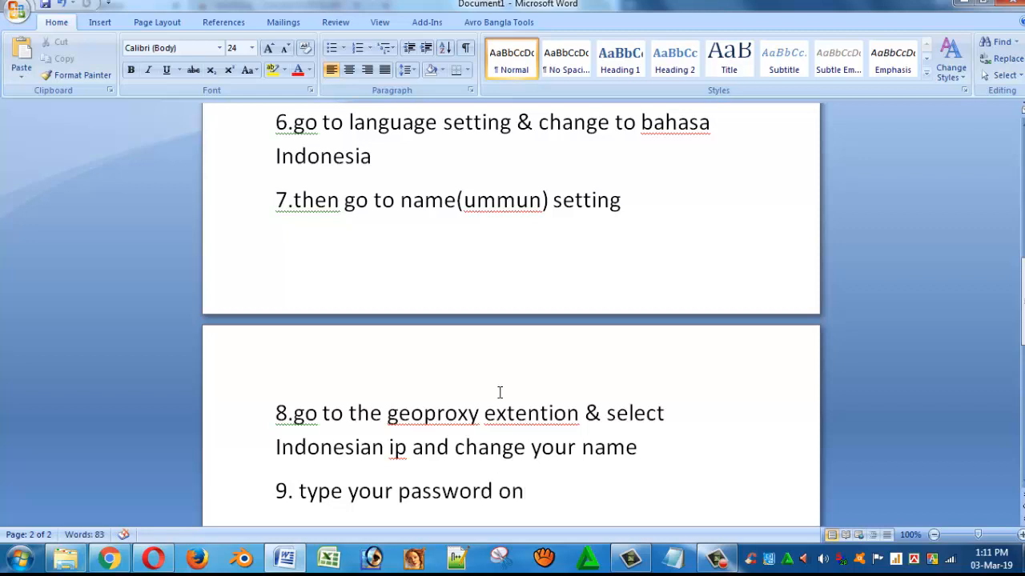
pyautogui.write('the b')
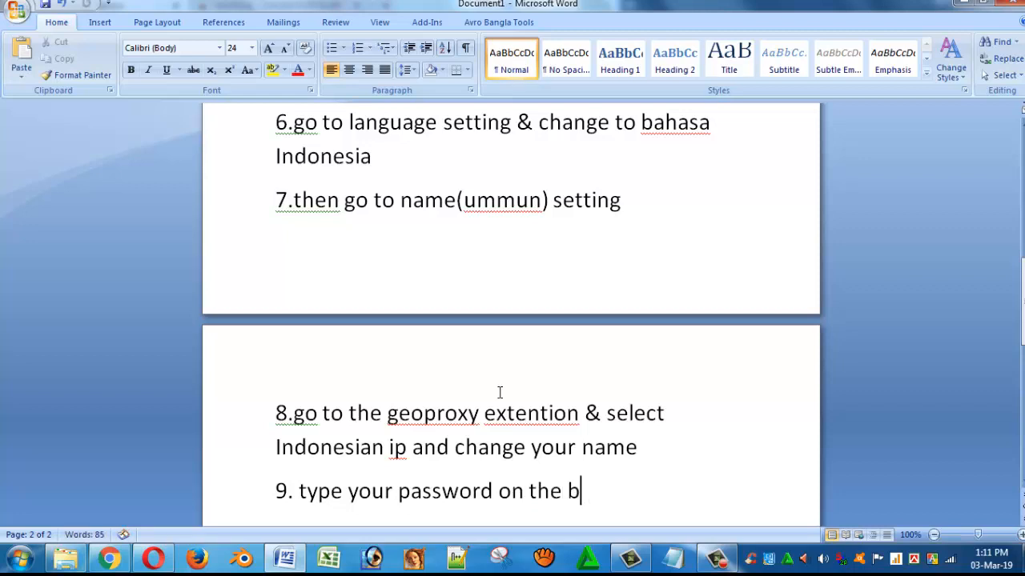
pyautogui.write('lank bo')
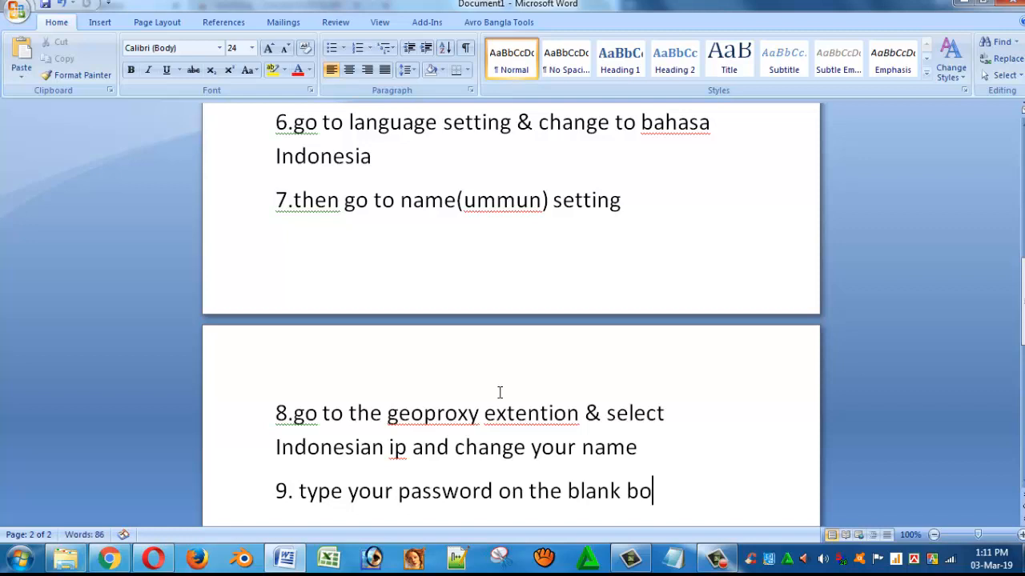
pyautogui.write('x')
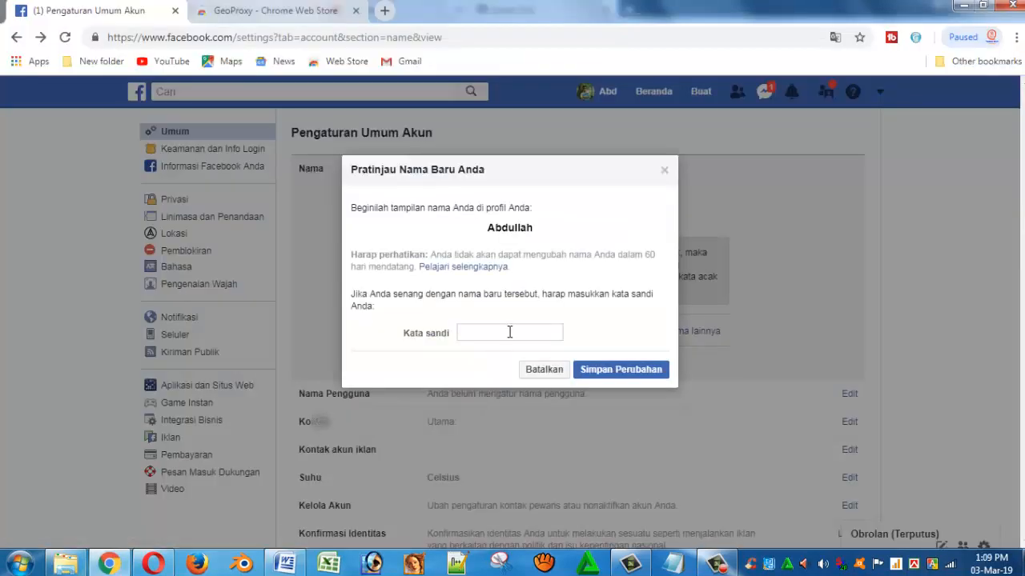
# Enter the account password in the Facebook new-name preview and save the name change
pyautogui.write('••')
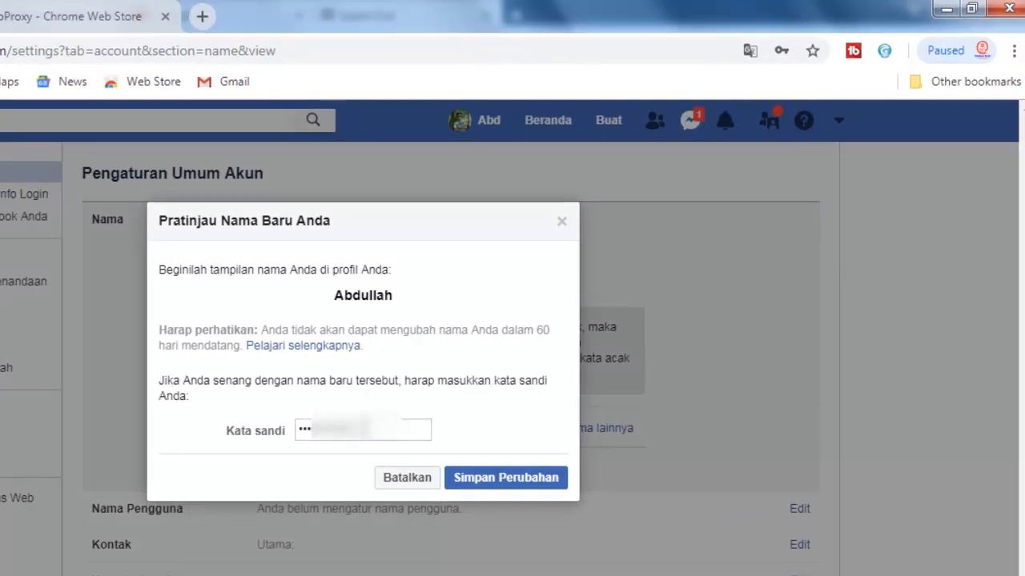
pyautogui.click(496, 480)
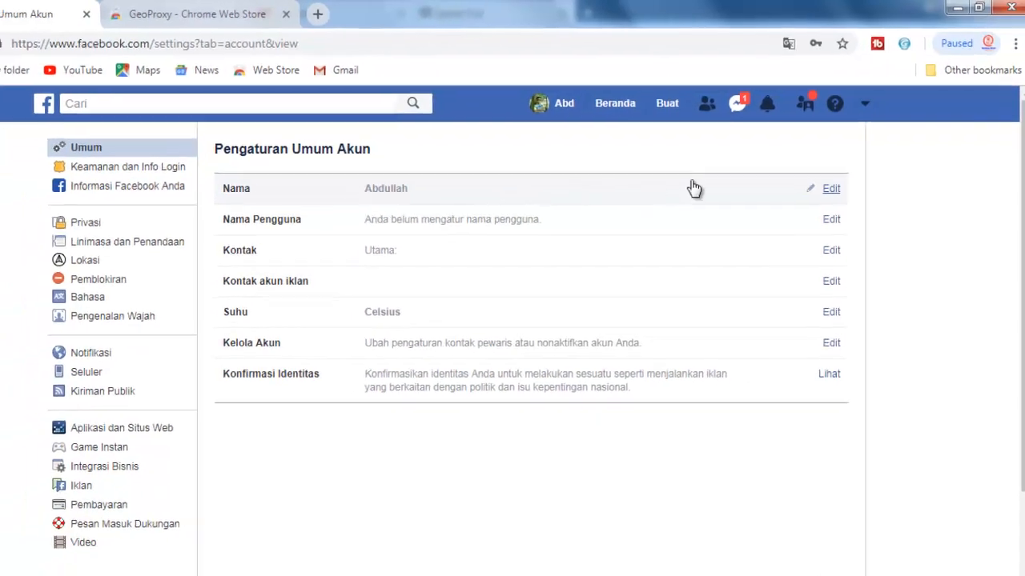
# Turn off the proxy in the GeoProxy extension and reload Facebook's general account settings
pyautogui.click(904, 43)
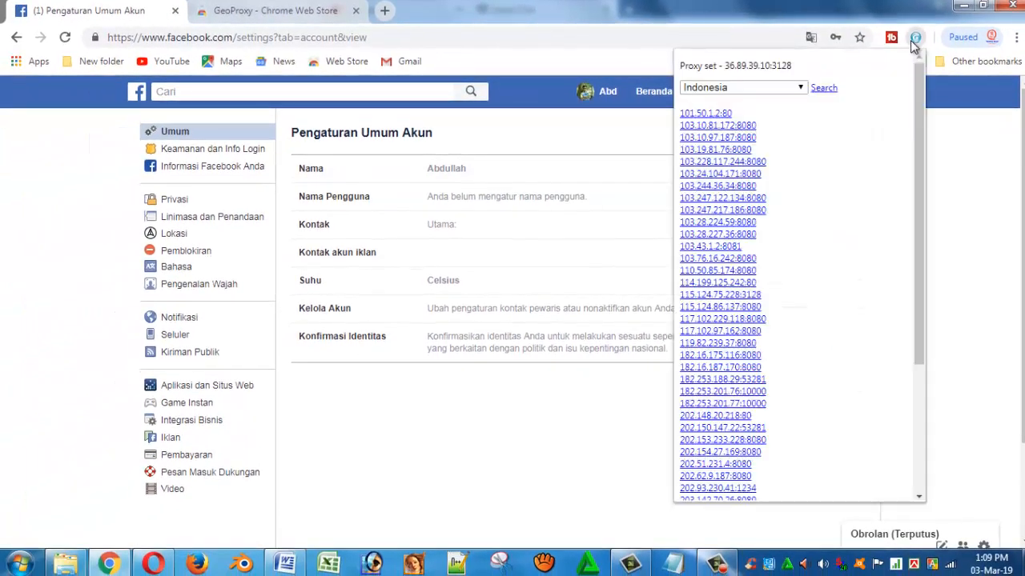
pyautogui.scroll(-3, 715, 469)
pyautogui.scroll(3, 710, 493)
pyautogui.scroll(-3, 710, 493)
pyautogui.click(710, 493)
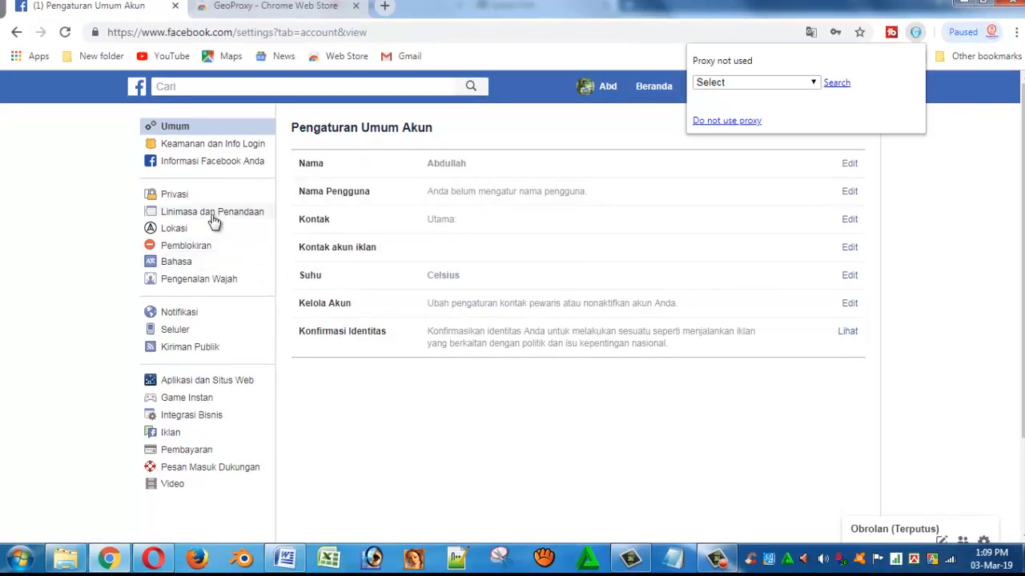
pyautogui.click(208, 134)
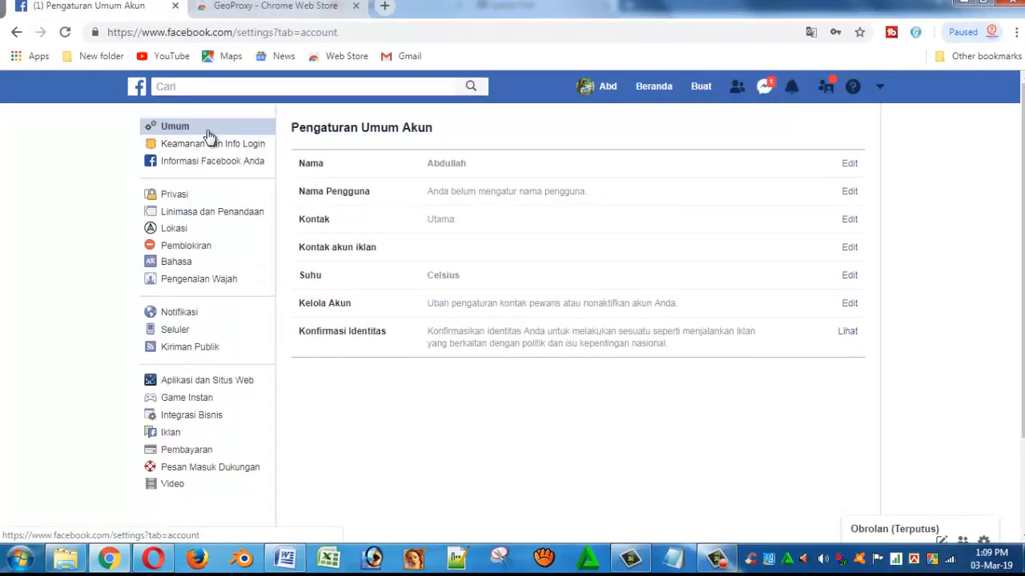
# Set the Facebook display language to English (US) in the language settings and save the change
pyautogui.click(182, 262)
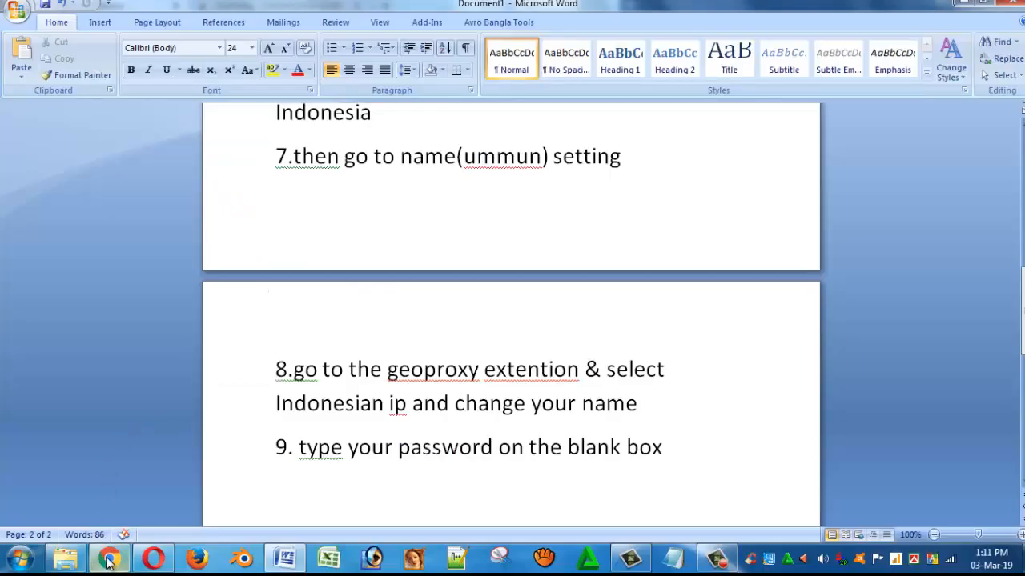
pyautogui.moveTo(109, 558)
pyautogui.click(174, 450)
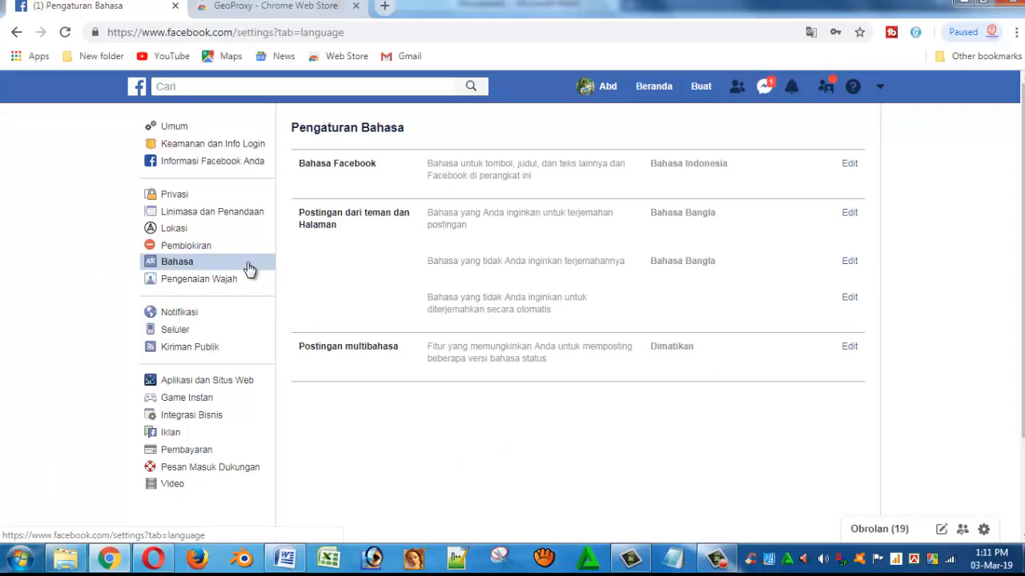
pyautogui.click(845, 168)
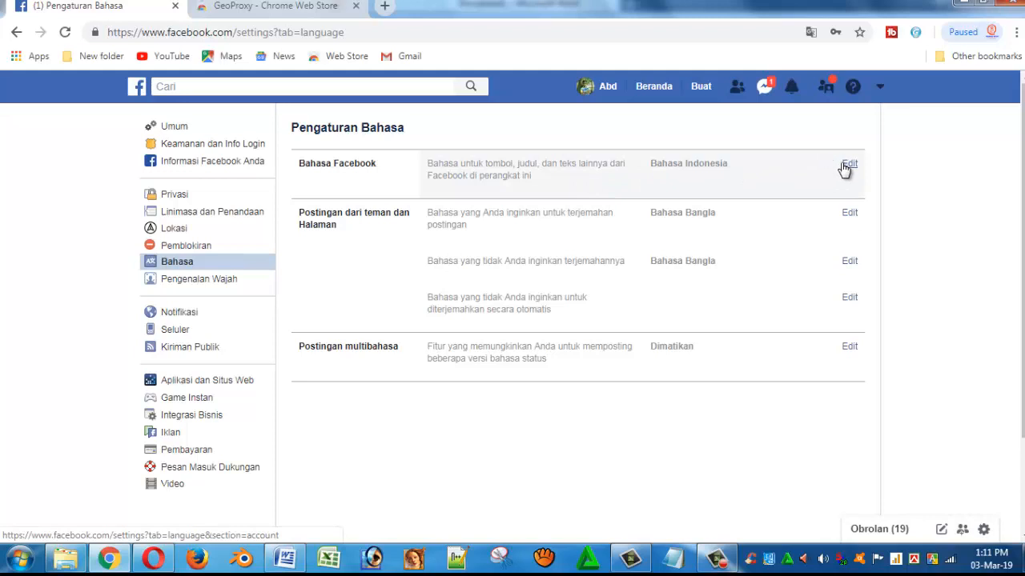
pyautogui.click(528, 187)
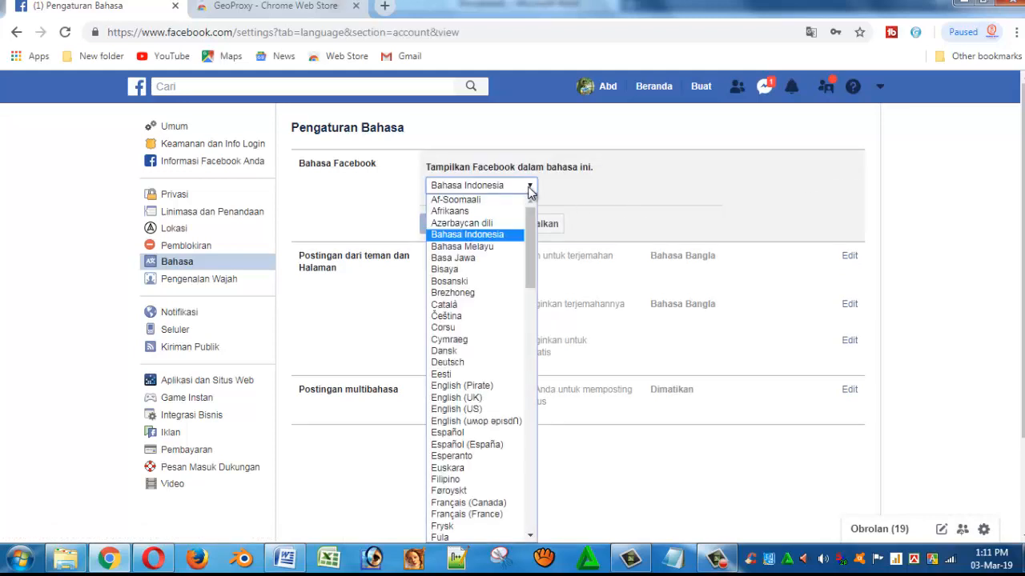
pyautogui.scroll(-10, 494, 284)
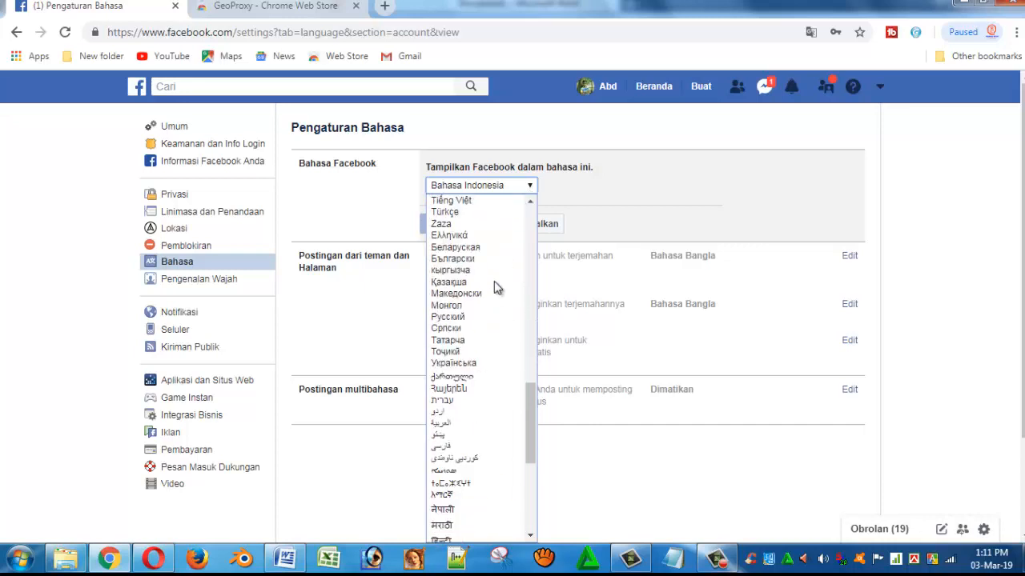
pyautogui.scroll(5, 494, 281)
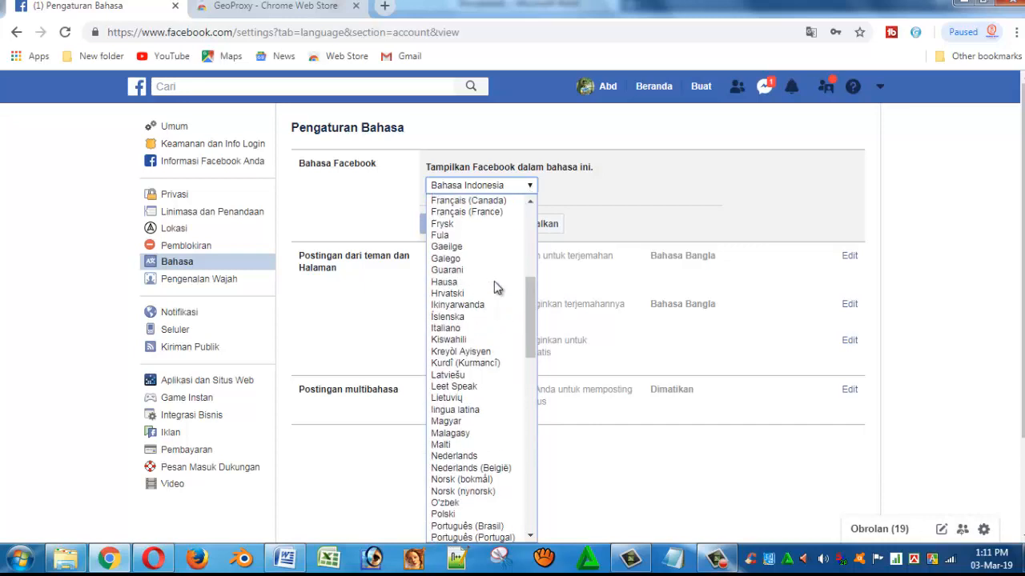
pyautogui.scroll(4, 494, 286)
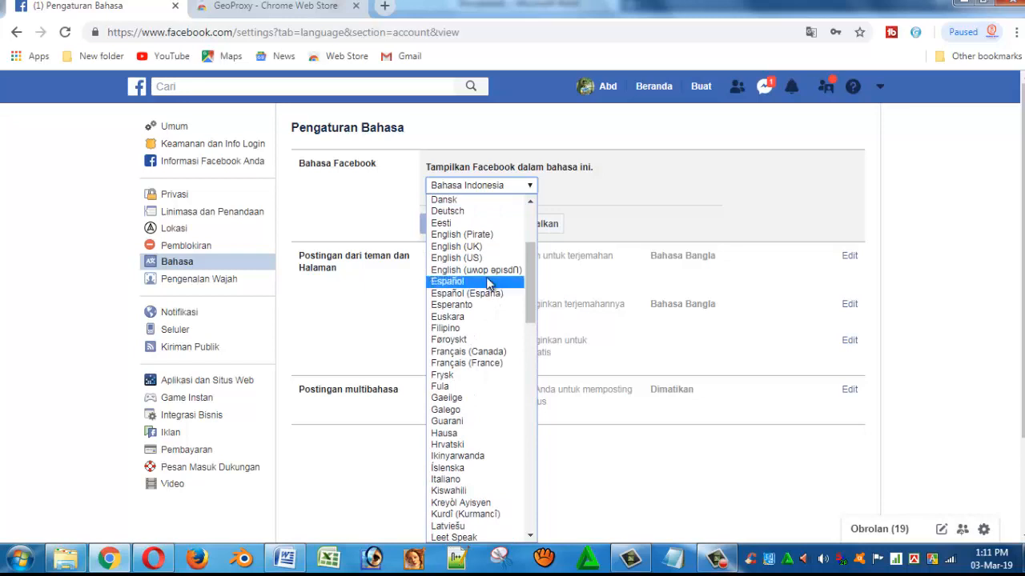
pyautogui.click(476, 259)
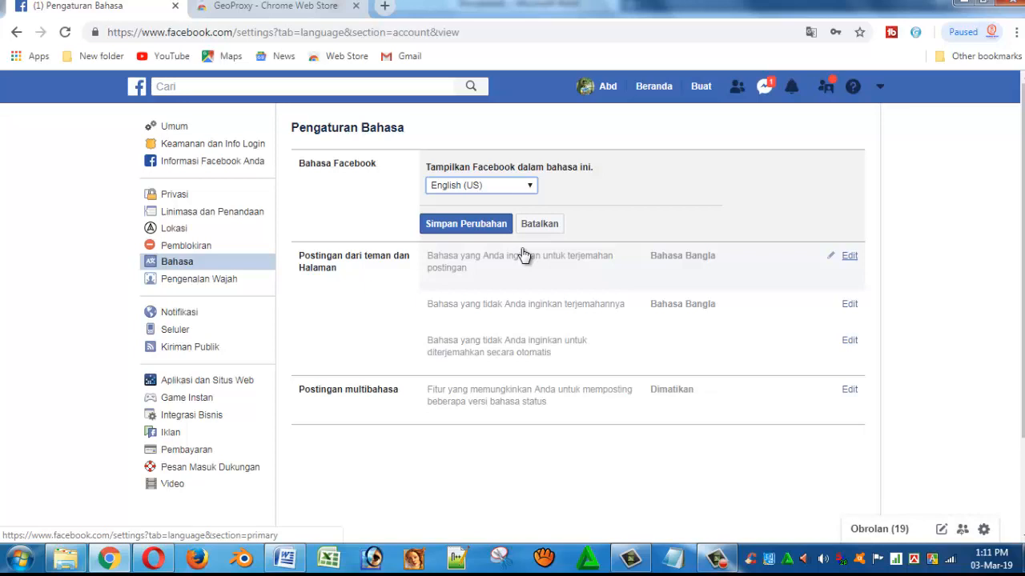
pyautogui.click(500, 234)
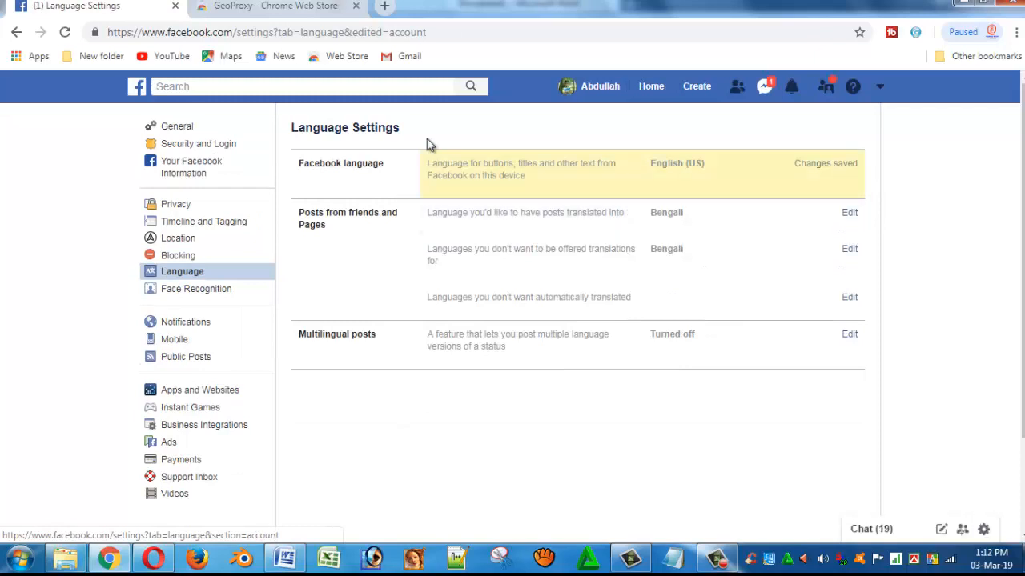
# Switch back to the Word document and start item 10 below item 9
pyautogui.click(286, 559)
pyautogui.write('10.')
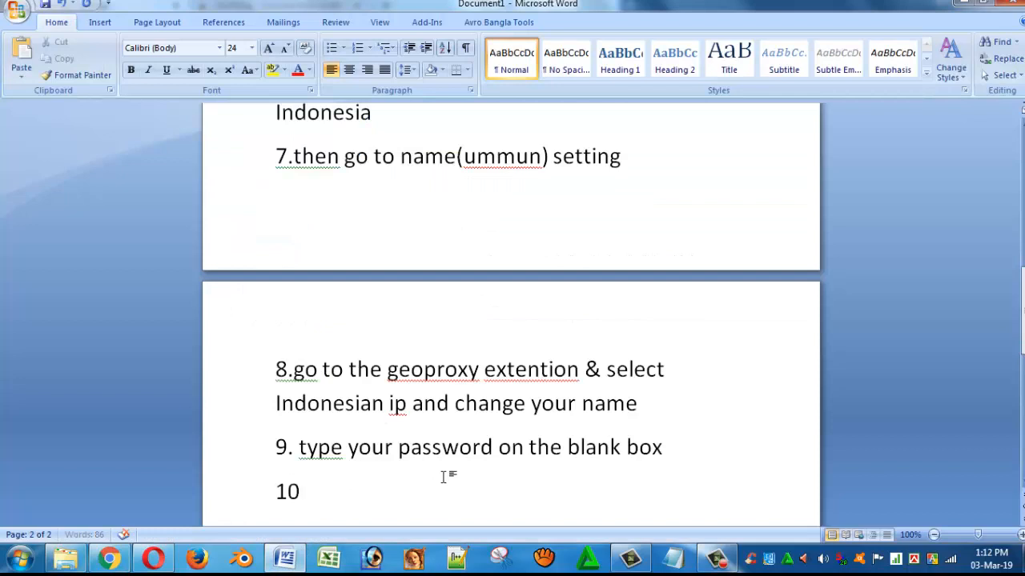